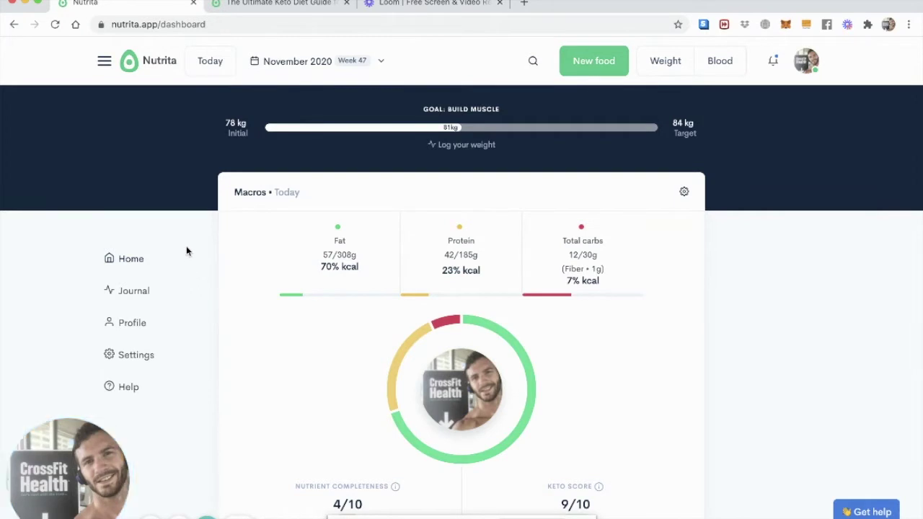
Switch to the Ultimate Keto Diet Guide at section 3, What to Eat on Keto.
left_click(249, 5)
scroll(240, 207, "up", 2)
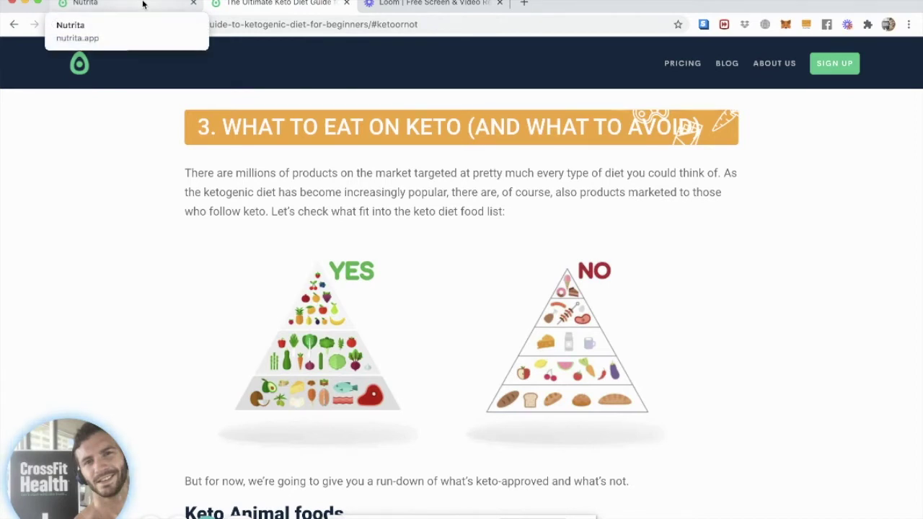
Go back to the Nutrita dashboard and check the 4/10 nutrient completeness and 9/10 keto score.
left_click(142, 5)
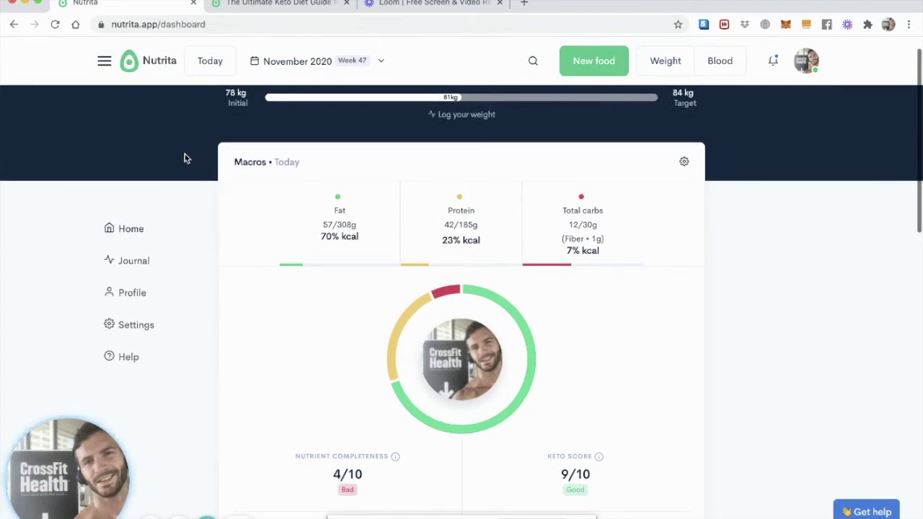
scroll(185, 158, "down", 1)
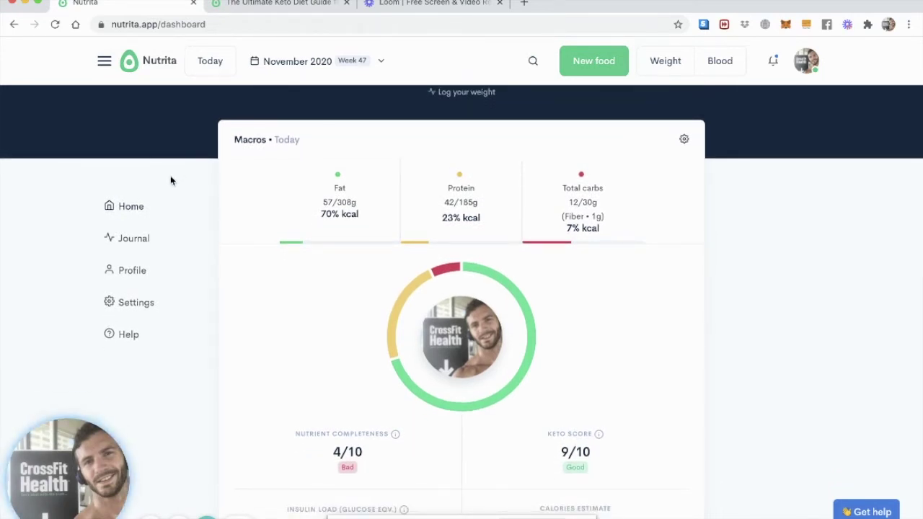
scroll(171, 178, "down", 1)
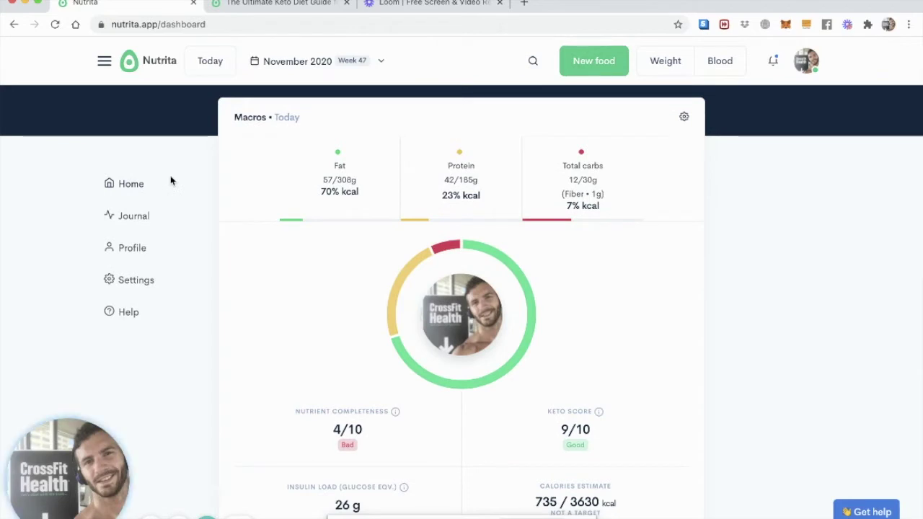
scroll(171, 178, "down", 3)
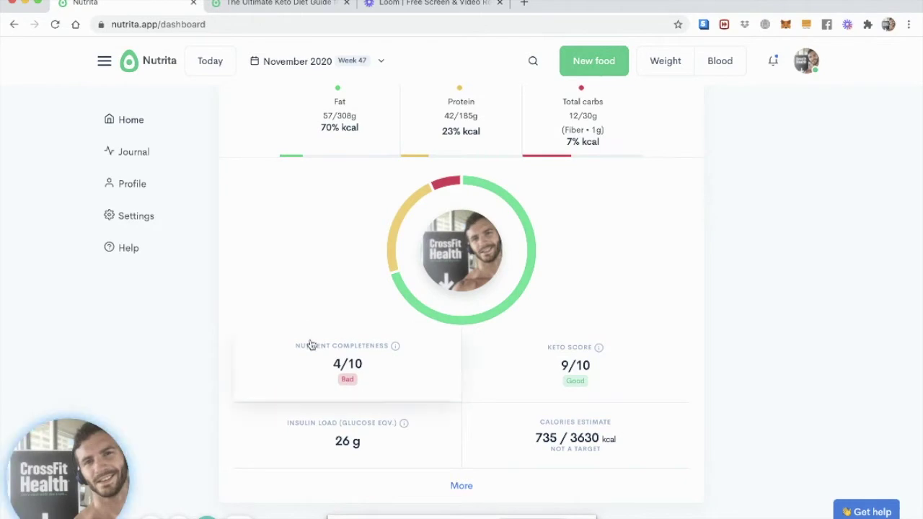
scroll(309, 344, "up", 1)
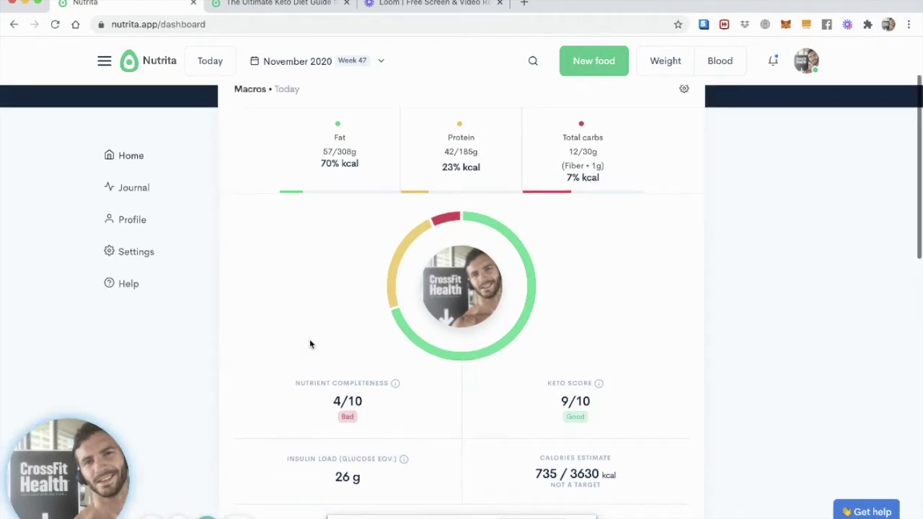
left_click(133, 189)
Scroll through today's What I ate list, from the eggs down to salt.
scroll(296, 288, "down", 1)
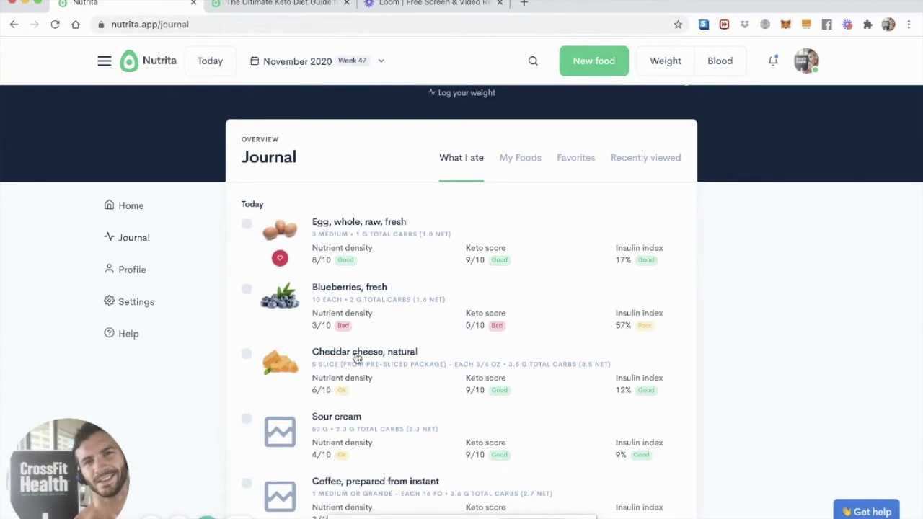
scroll(356, 358, "down", 2)
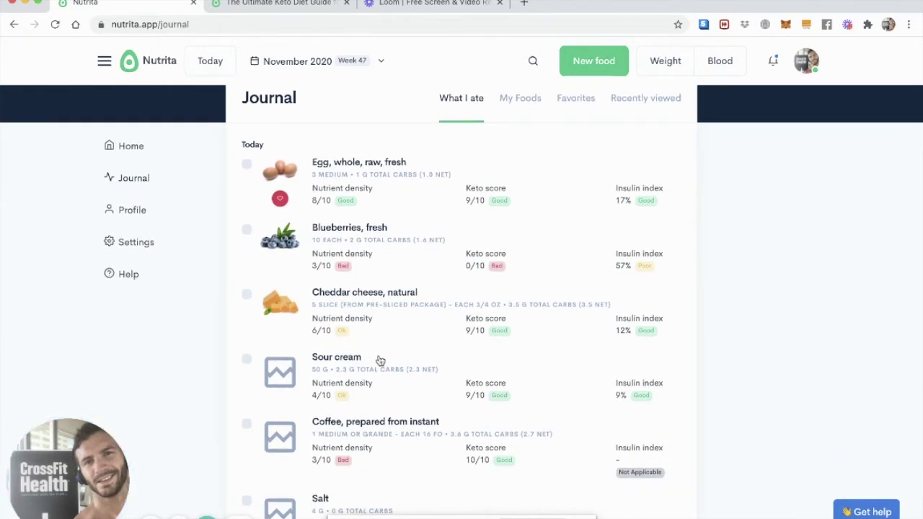
scroll(380, 361, "down", 1)
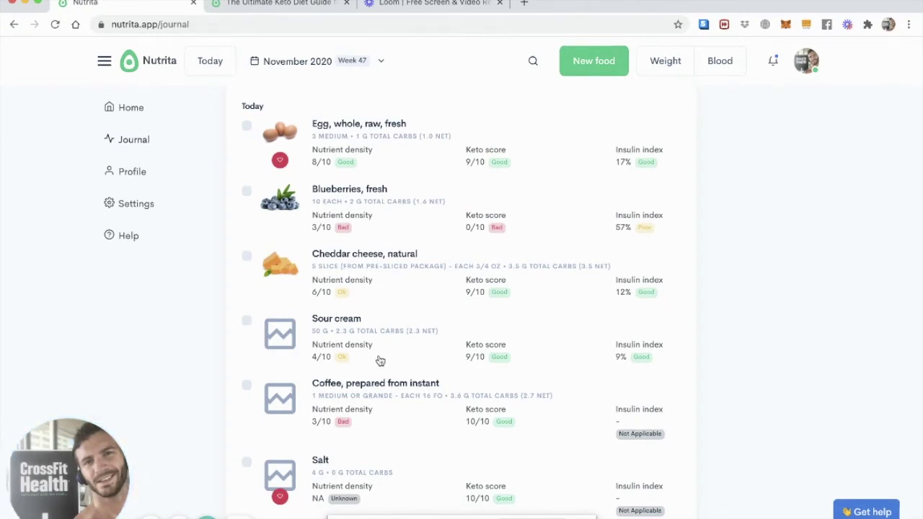
scroll(380, 361, "down", 2)
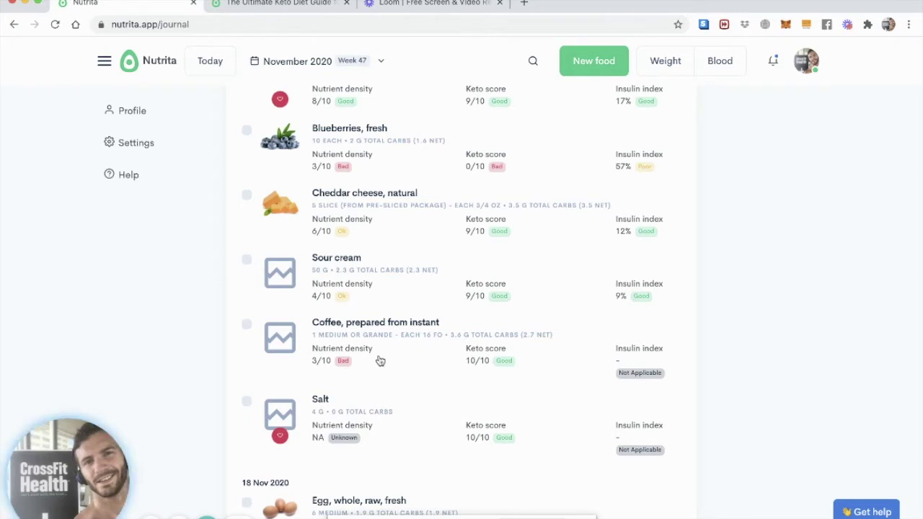
scroll(380, 360, "up", 5)
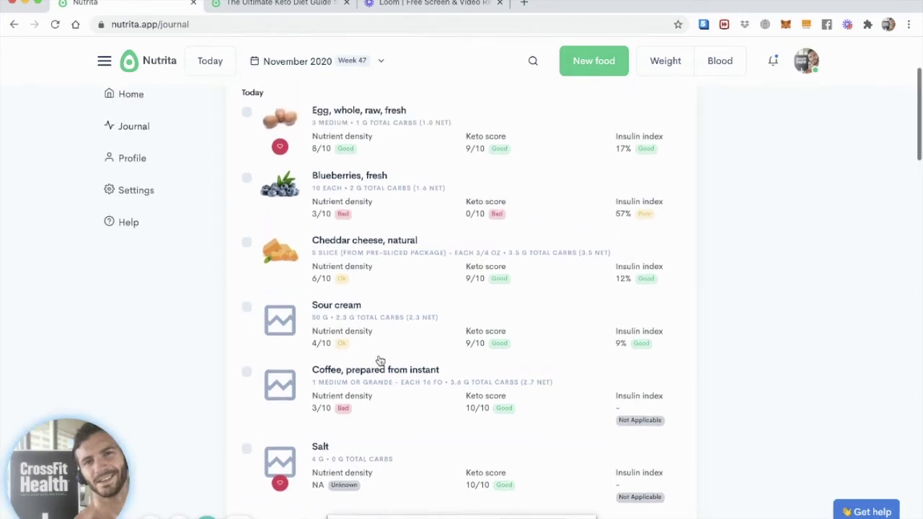
scroll(379, 361, "down", 2)
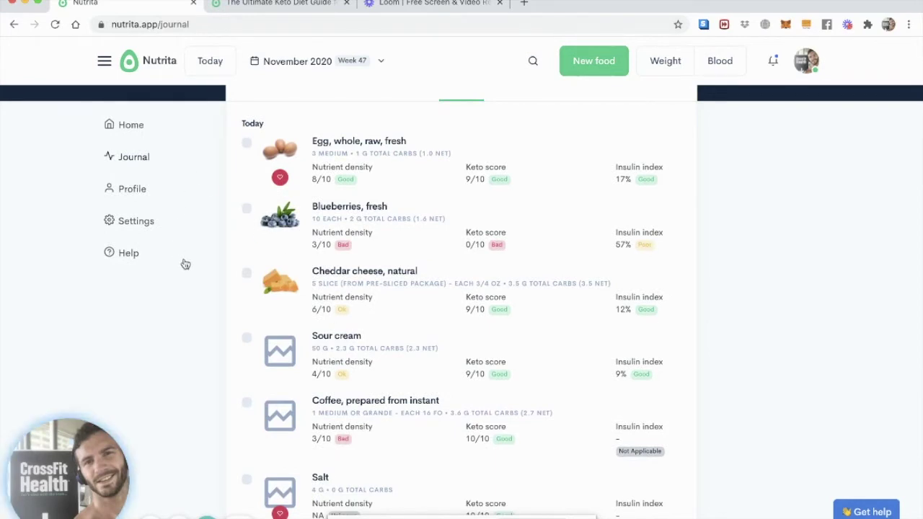
left_click(117, 134)
Swipe through the dashboard's Micronutrient intake cards to find vitamin C at 2% DV.
scroll(369, 281, "down", 5)
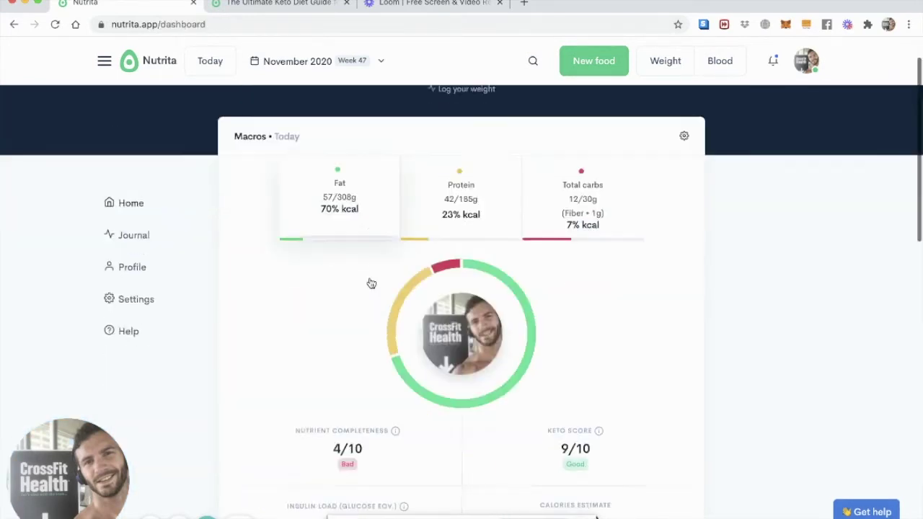
scroll(369, 282, "down", 2)
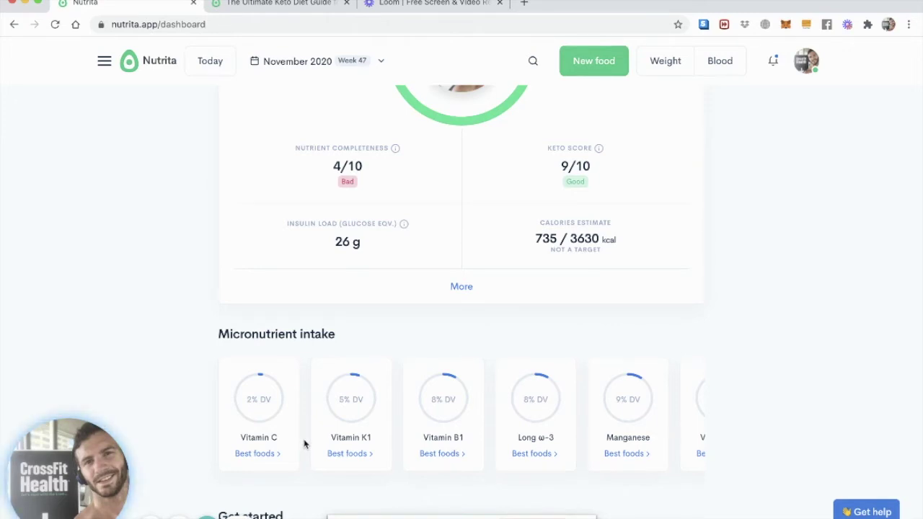
scroll(304, 444, "right", 1)
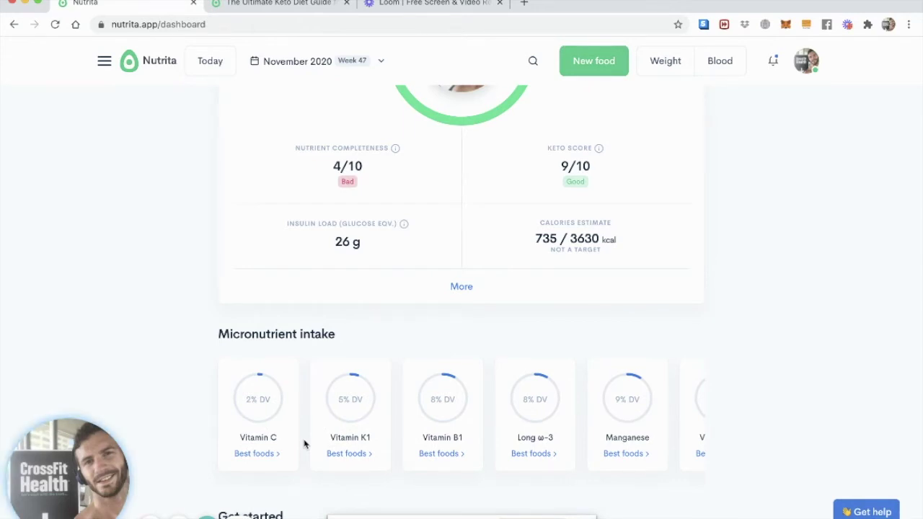
scroll(395, 435, "right", 2)
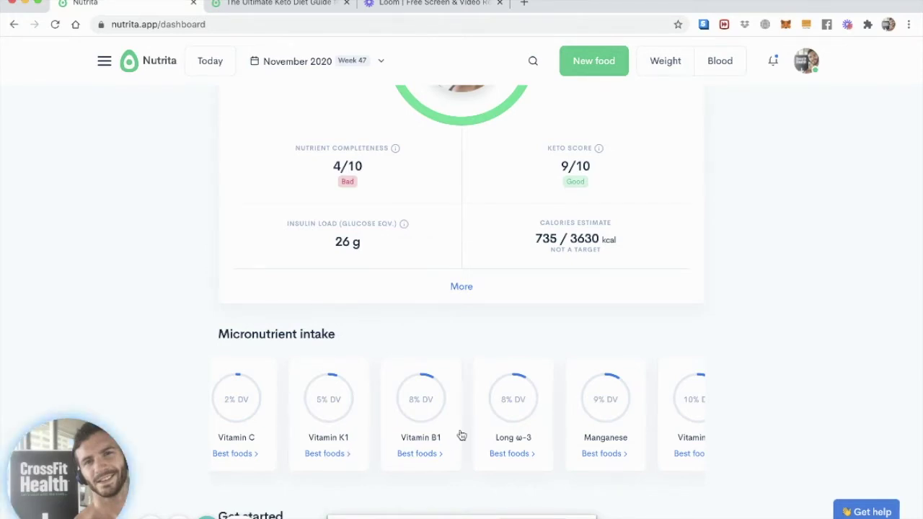
left_click(524, 418)
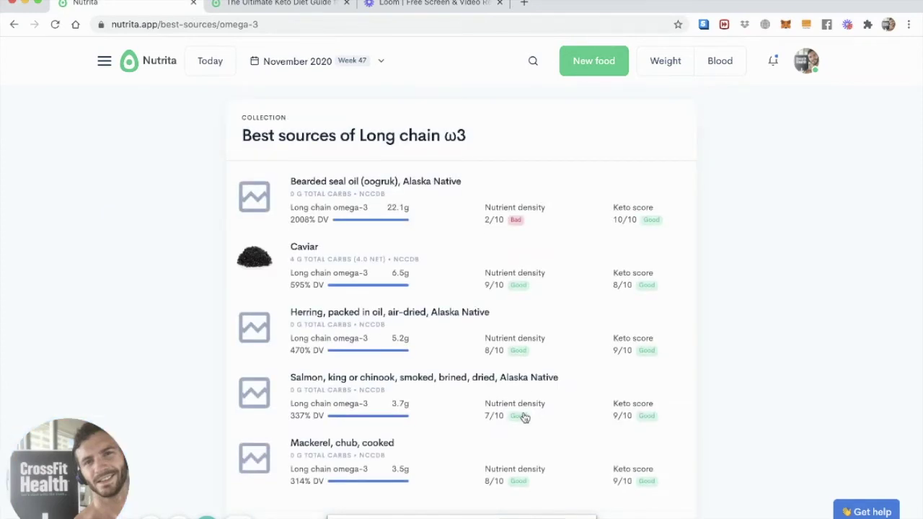
Scroll the best long-chain omega-3 sources list and load more foods.
scroll(525, 418, "down", 1)
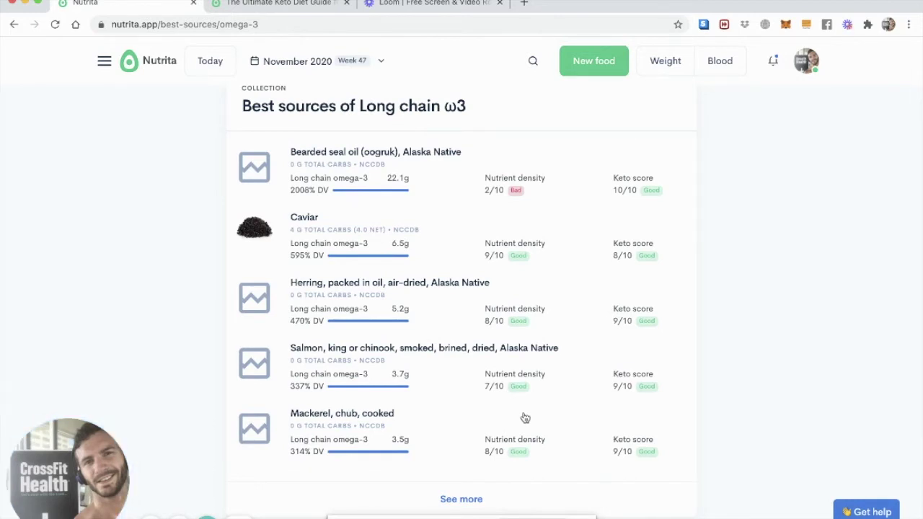
scroll(525, 418, "down", 1)
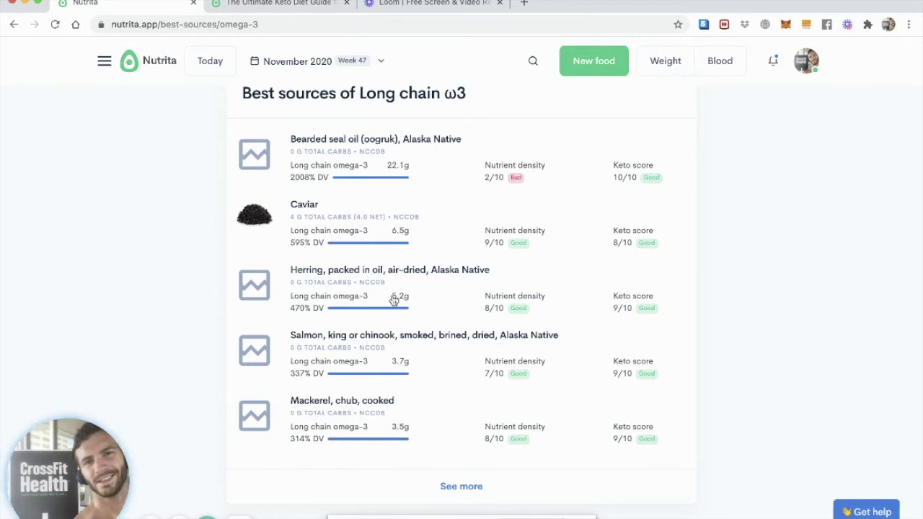
scroll(397, 351, "down", 1)
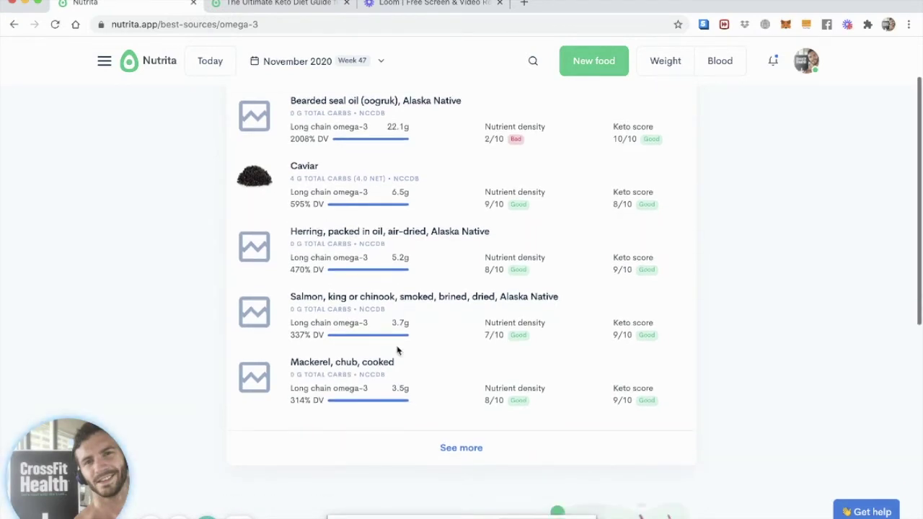
left_click(450, 445)
Find and open the food details for Sardines, canned in water, drained.
scroll(451, 445, "down", 4)
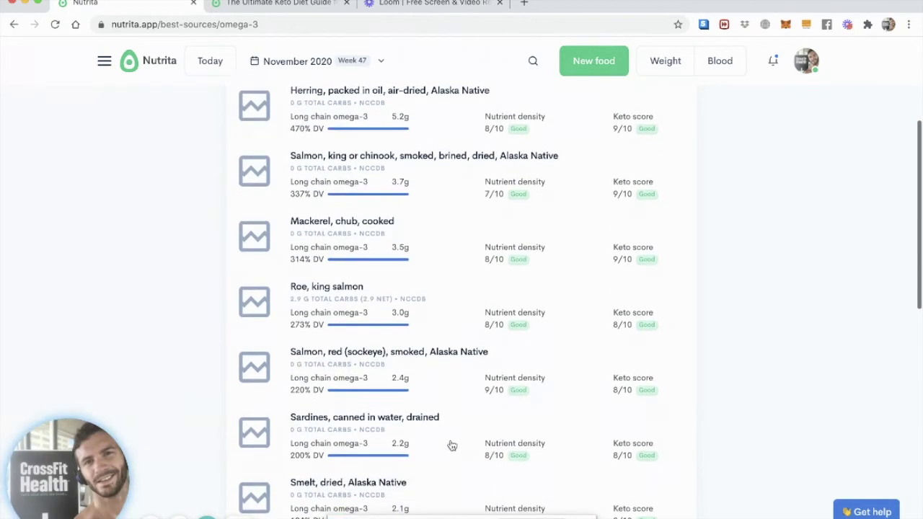
scroll(451, 445, "down", 3)
scroll(451, 444, "down", 4)
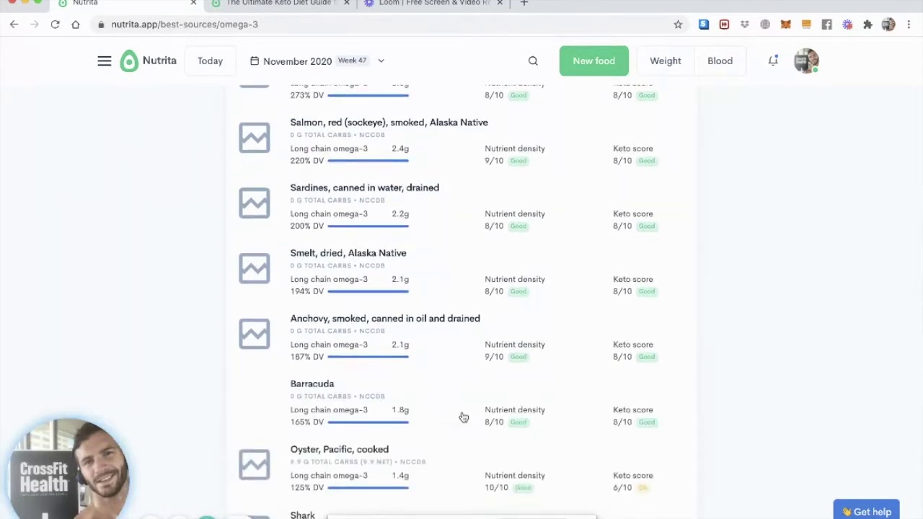
scroll(463, 417, "down", 3)
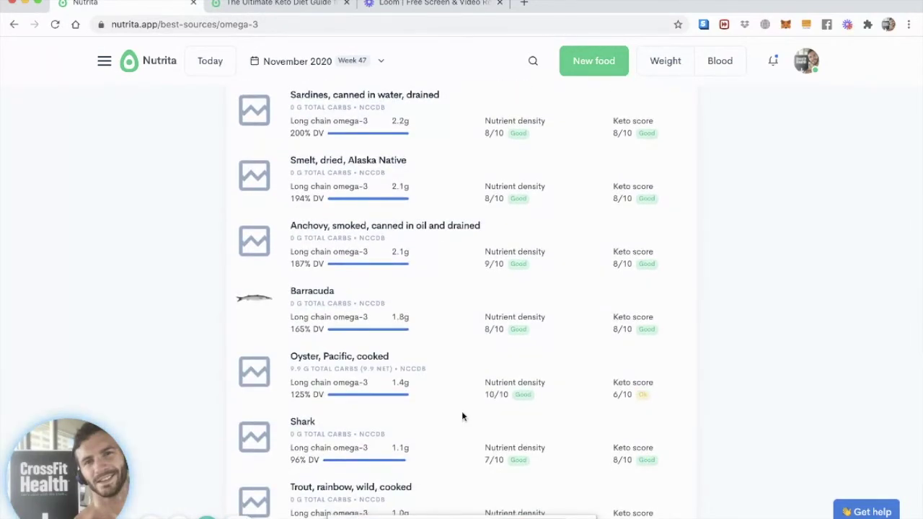
scroll(463, 417, "down", 1)
scroll(463, 417, "down", 1)
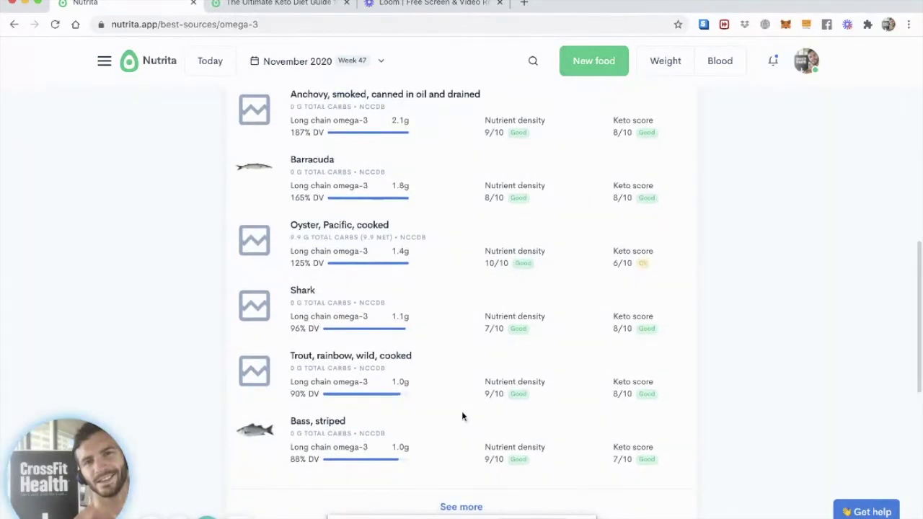
scroll(463, 417, "up", 2)
scroll(463, 417, "up", 2)
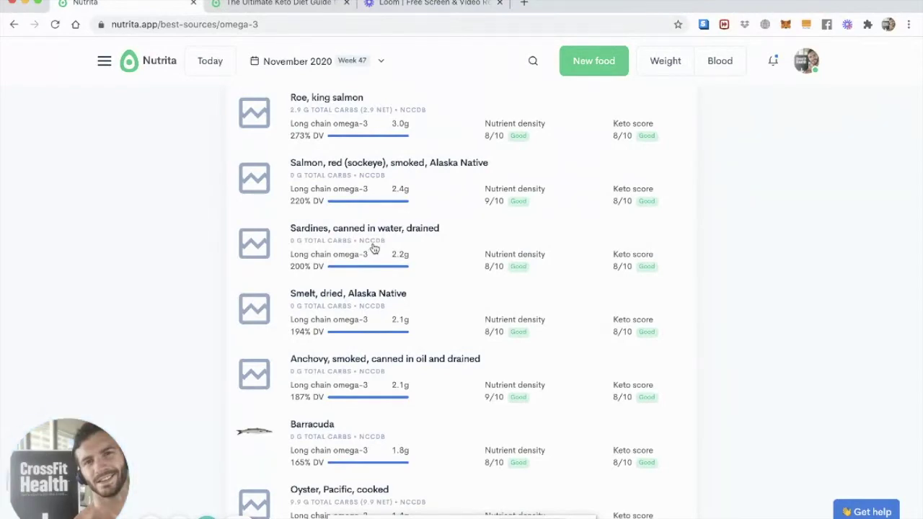
left_click(373, 248)
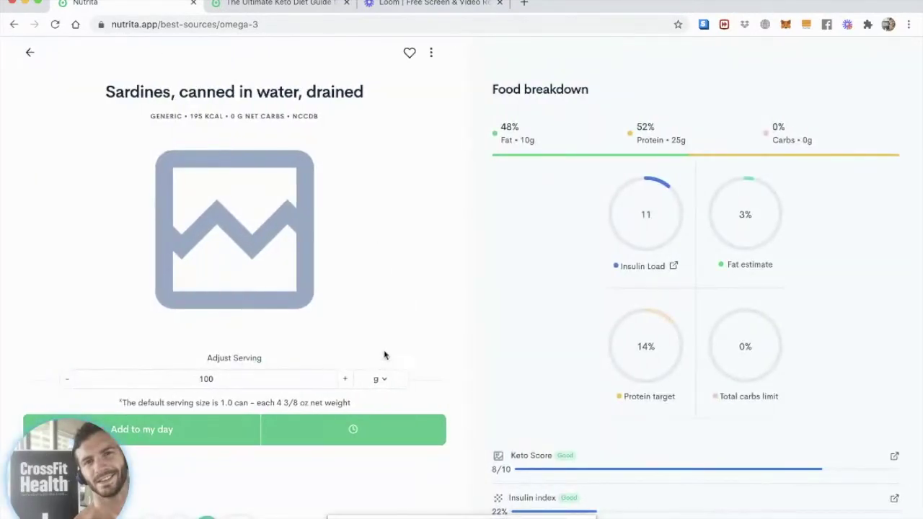
Set the sardine serving to 2 cans and add it to today's log.
left_click(382, 381)
left_click(367, 405)
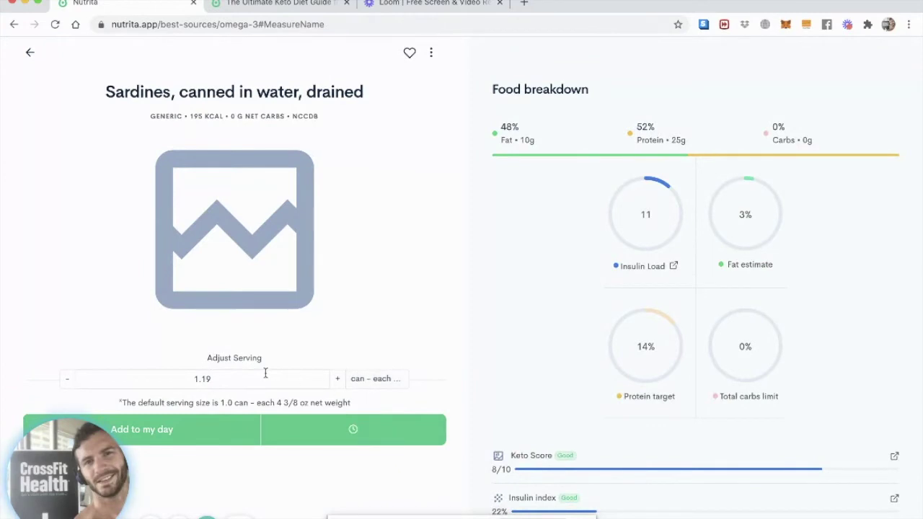
left_click(265, 373)
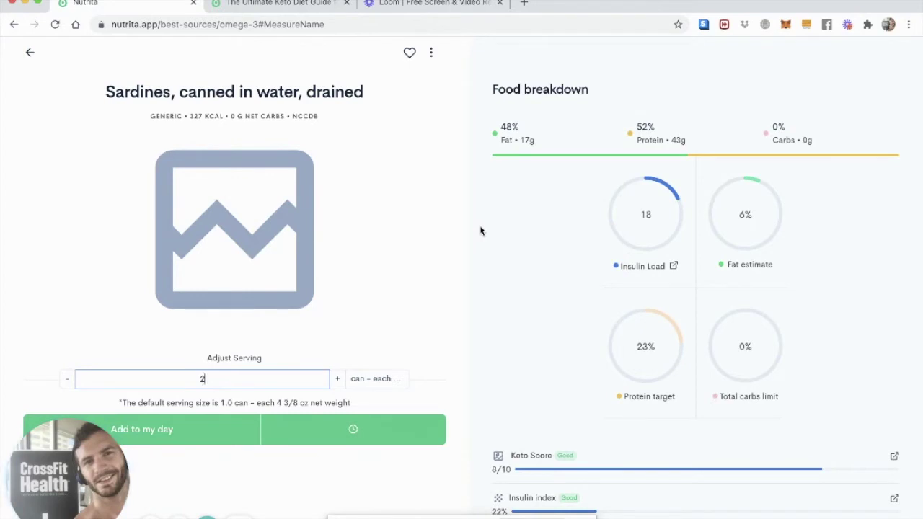
scroll(481, 231, "down", 2)
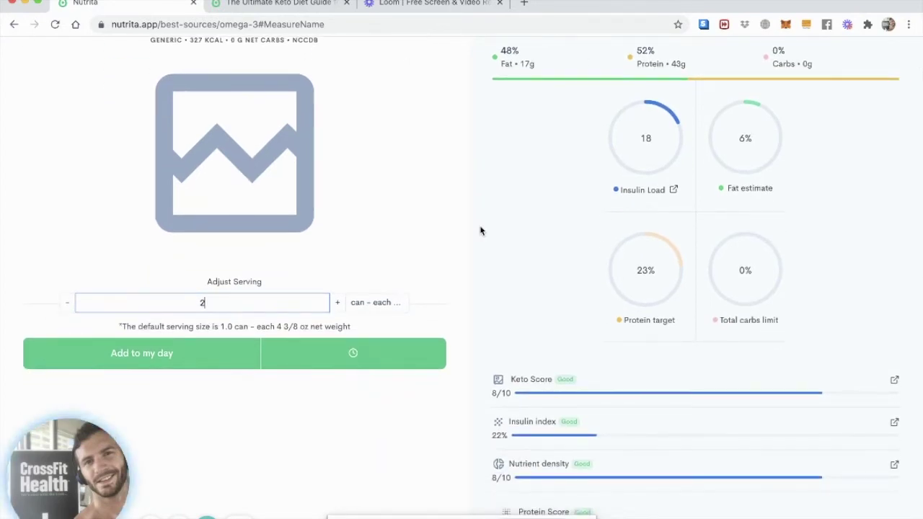
scroll(481, 230, "down", 1)
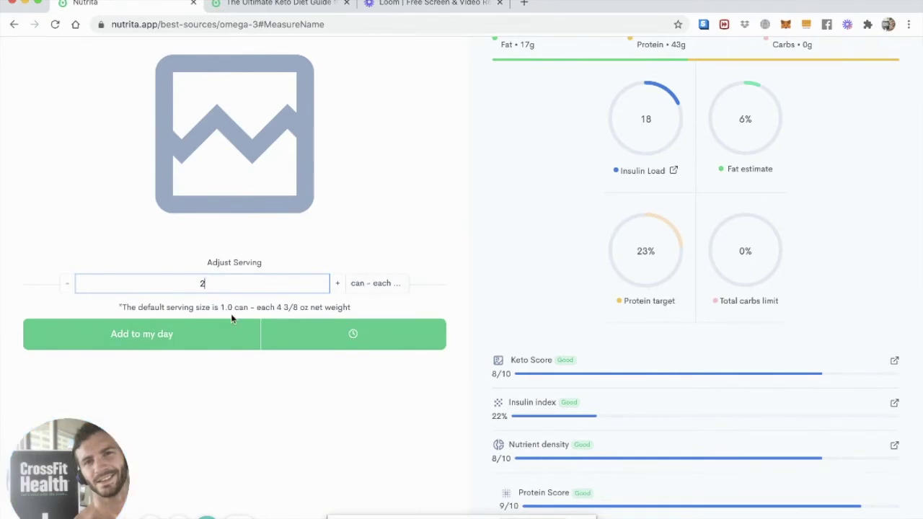
scroll(233, 411, "up", 1)
scroll(234, 414, "up", 1)
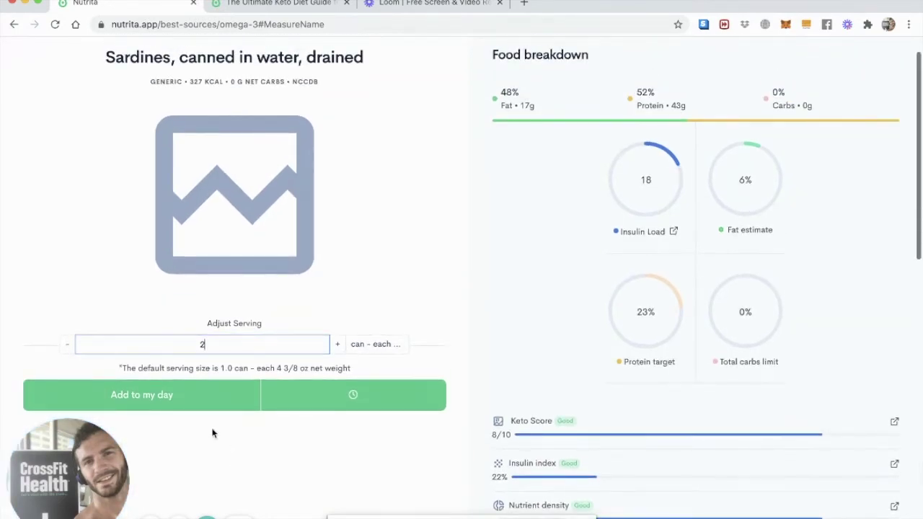
left_click(189, 400)
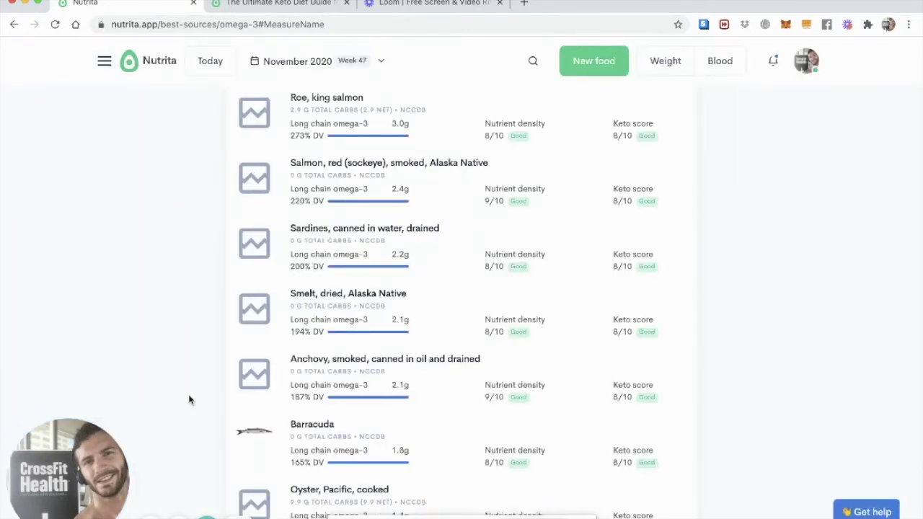
left_click(151, 70)
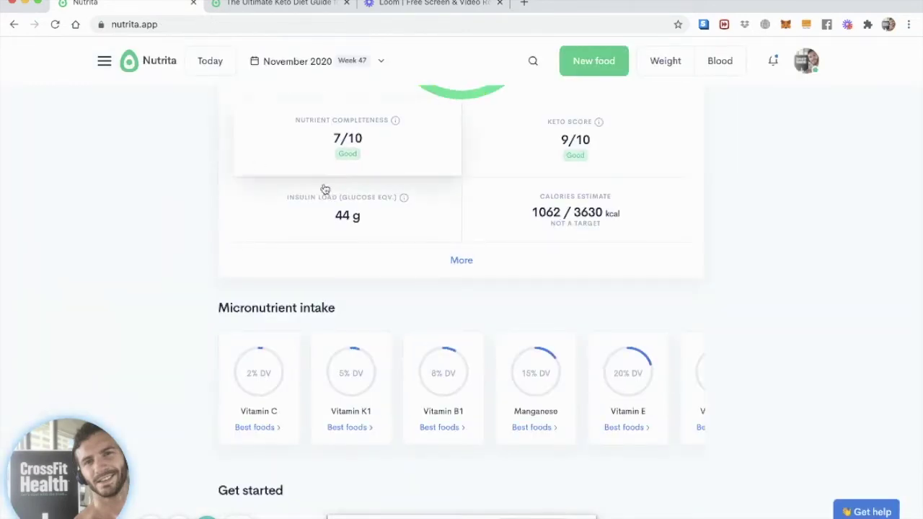
Review the 7/10 nutrient completeness and swipe through the Micronutrient intake cards and back.
scroll(328, 189, "up", 3)
scroll(329, 190, "up", 2)
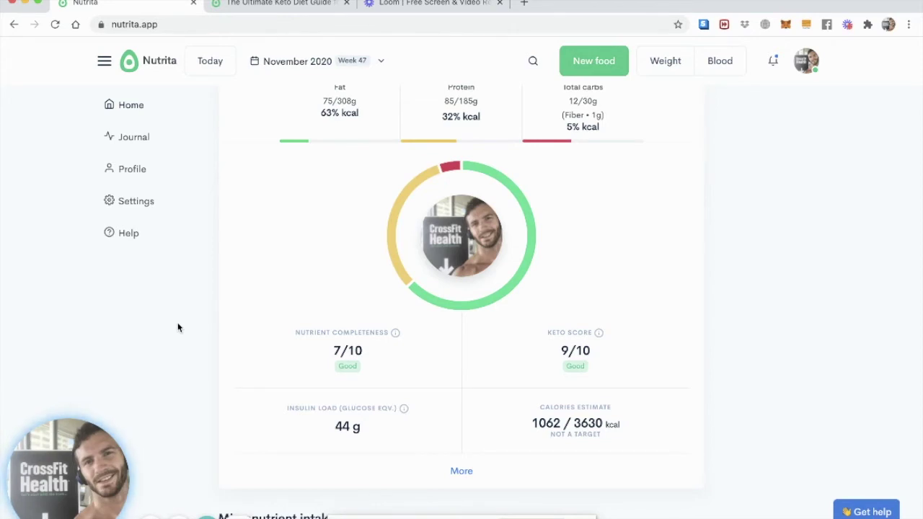
scroll(178, 326, "down", 3)
scroll(178, 327, "down", 1)
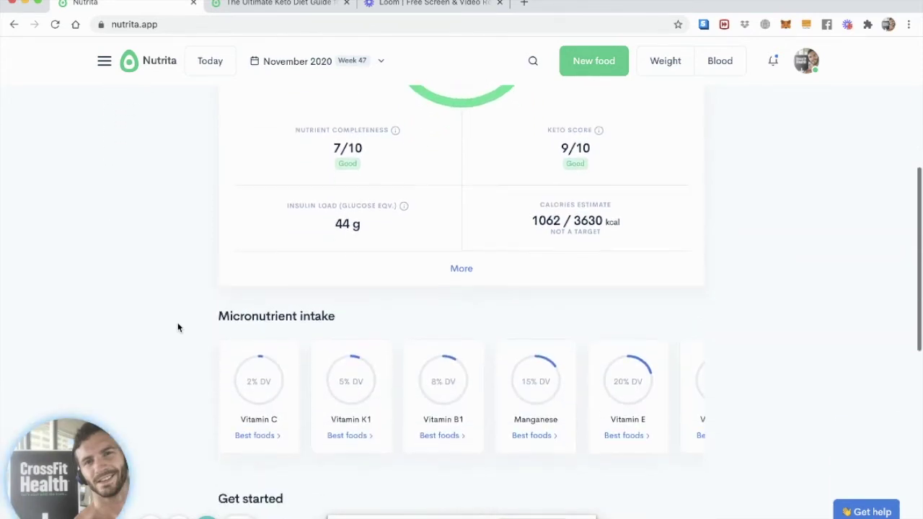
scroll(357, 400, "right", 2)
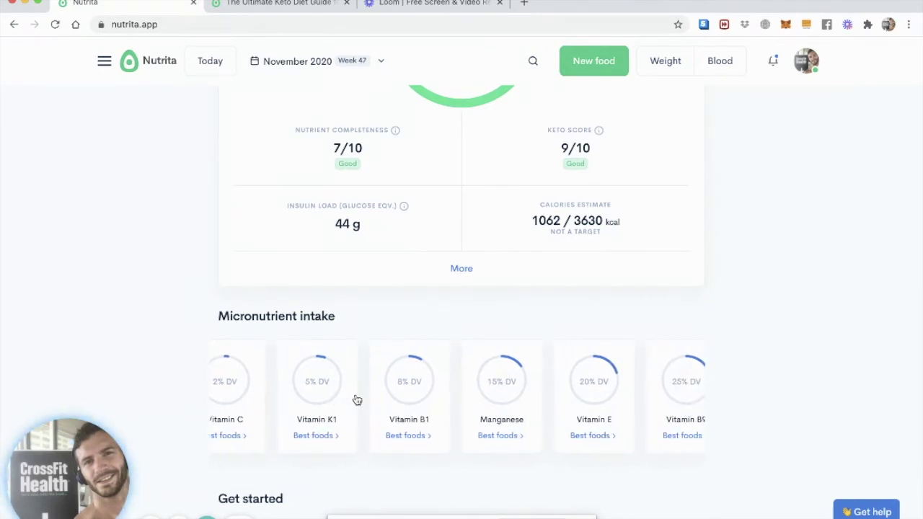
scroll(356, 400, "right", 10)
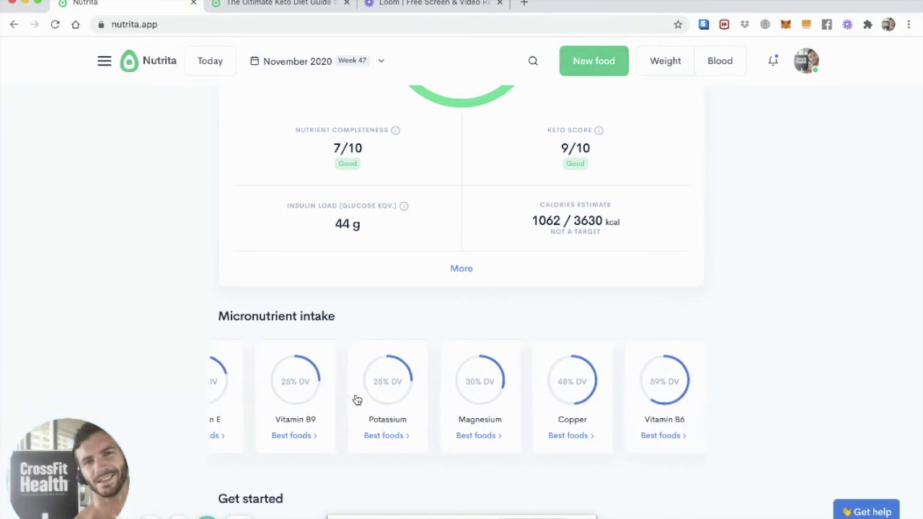
scroll(357, 401, "right", 10)
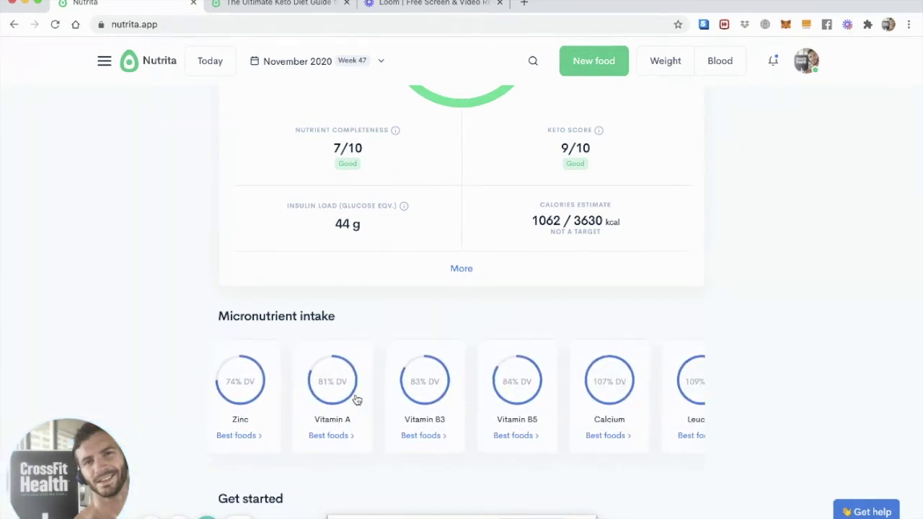
scroll(357, 400, "right", 5)
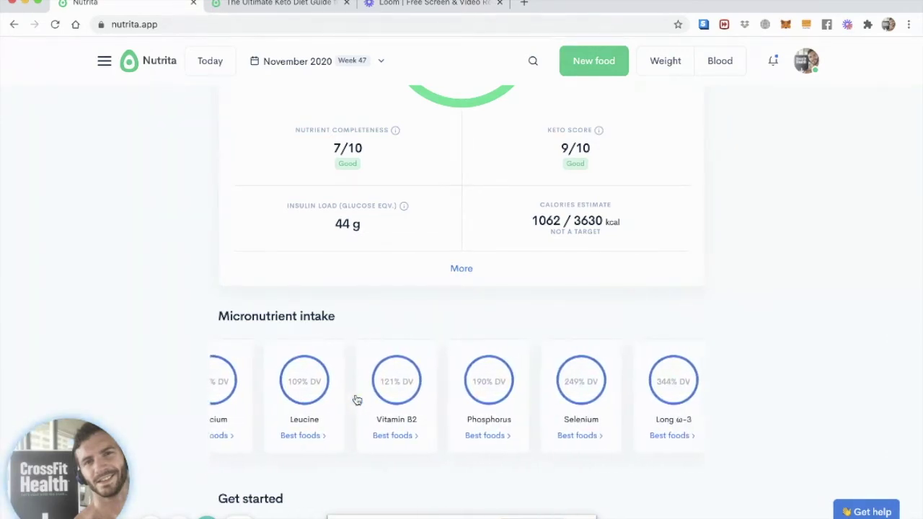
scroll(357, 400, "right", 2)
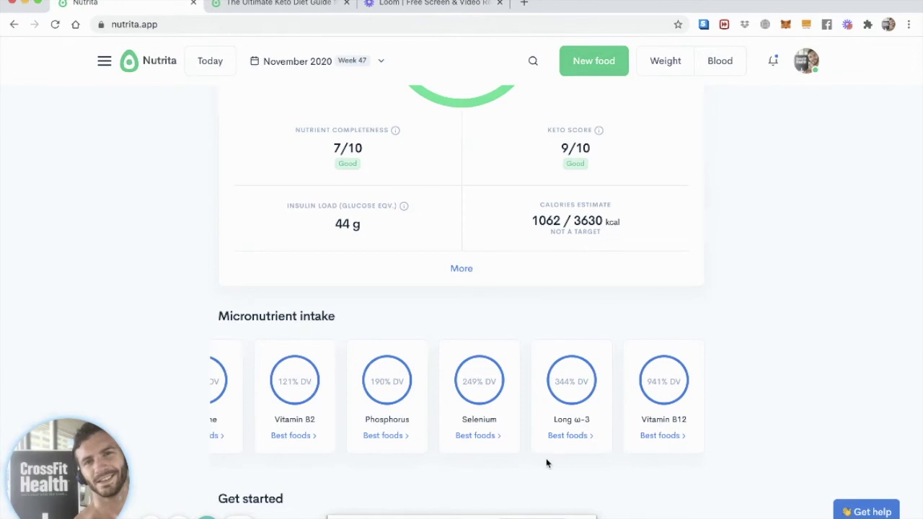
scroll(545, 458, "left", 10)
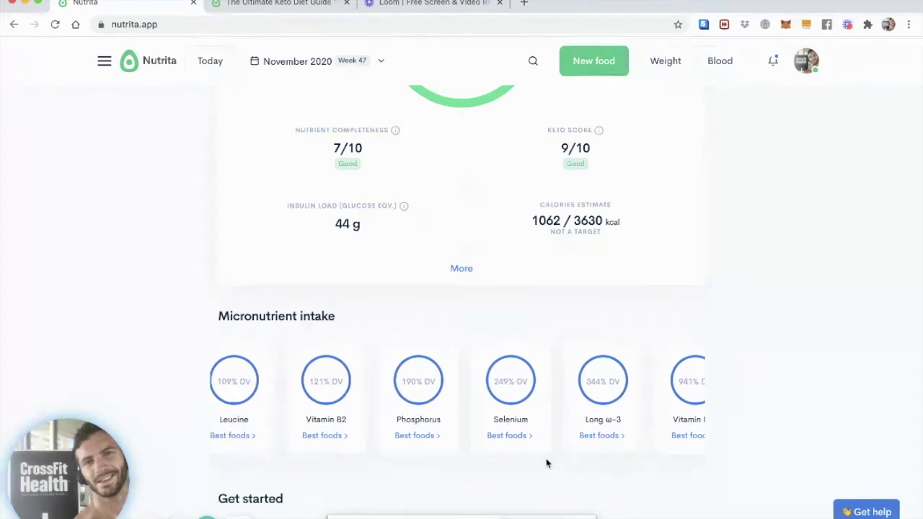
scroll(545, 458, "left", 2)
scroll(486, 402, "up", 5)
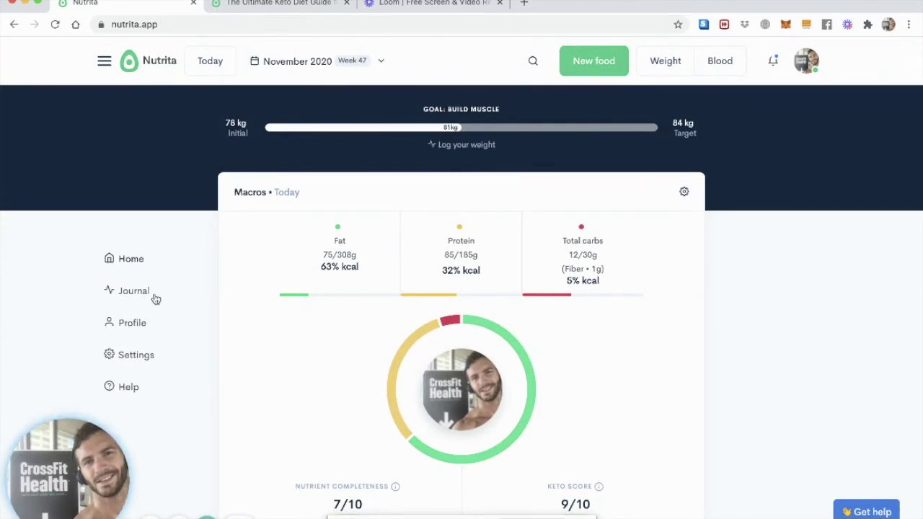
Clear the sardines search and open the Top 7 low-sugar fruit food list.
left_click(531, 61)
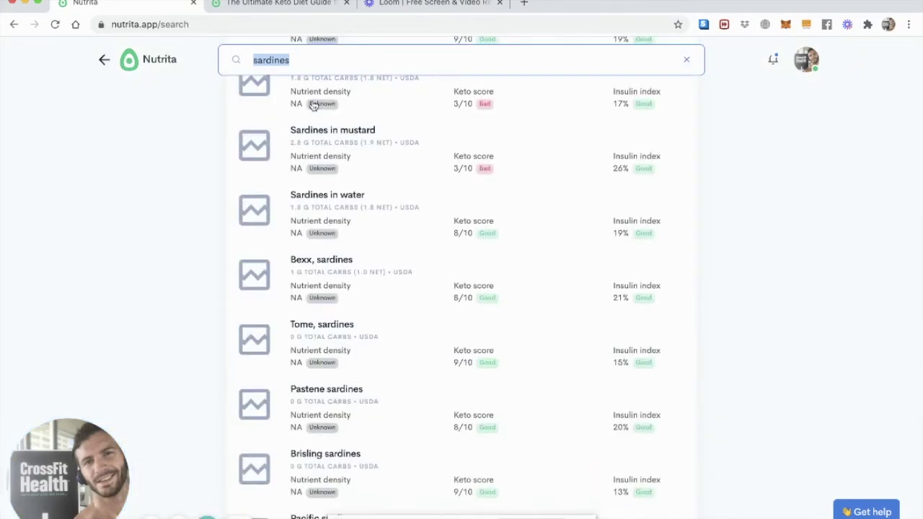
scroll(171, 148, "up", 2)
scroll(172, 148, "up", 3)
key("BackSpace")
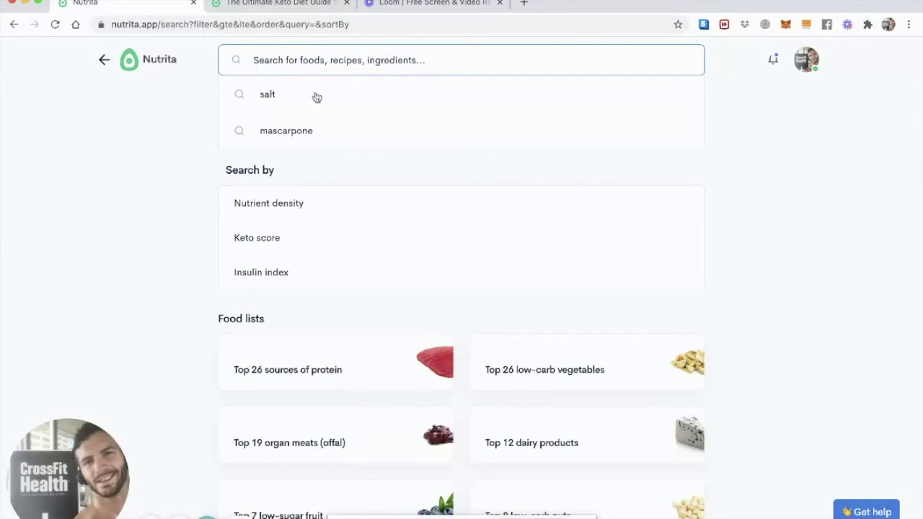
scroll(163, 308, "down", 2)
scroll(162, 308, "down", 2)
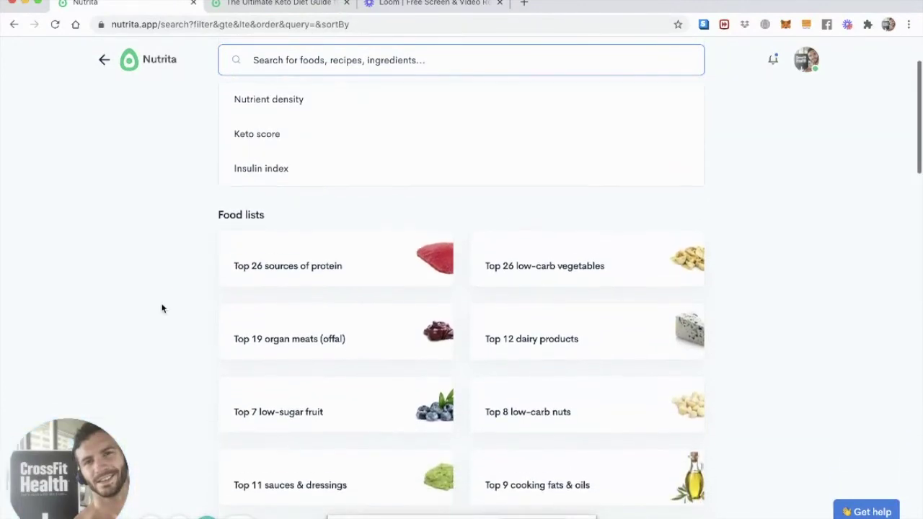
scroll(162, 308, "down", 3)
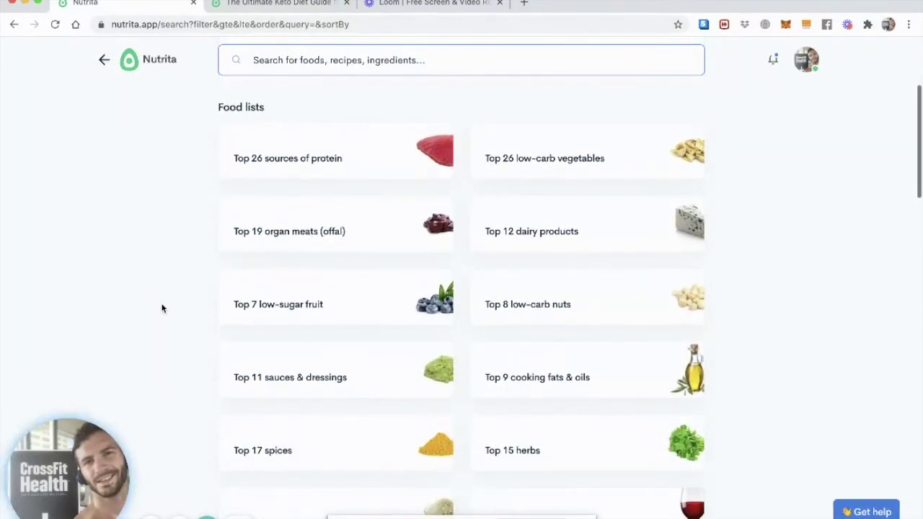
scroll(330, 383, "down", 3)
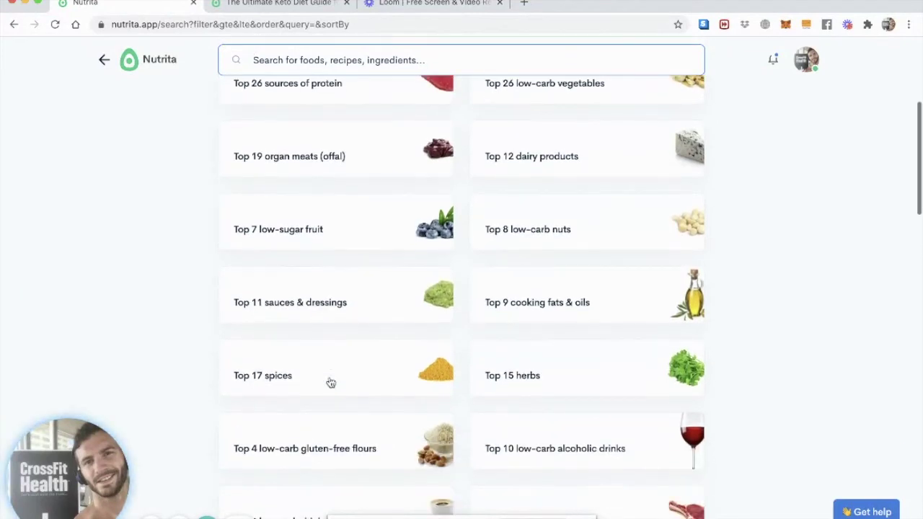
scroll(330, 382, "down", 2)
scroll(330, 382, "up", 3)
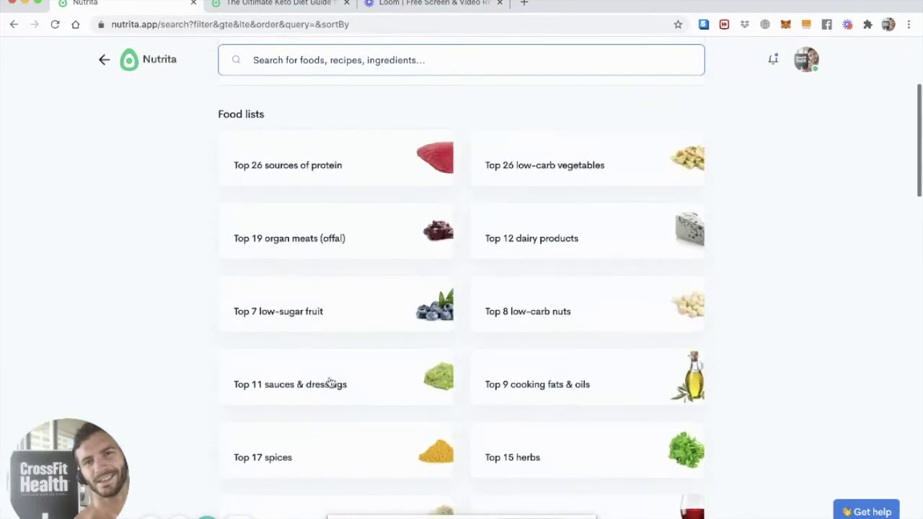
left_click(415, 310)
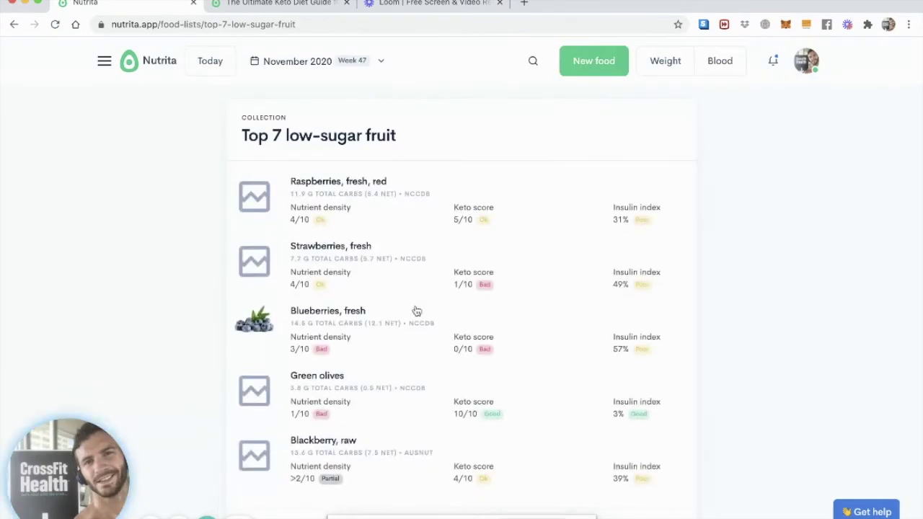
Open Green olives, set the serving to 15 medium, and add it to today's log.
scroll(416, 311, "down", 1)
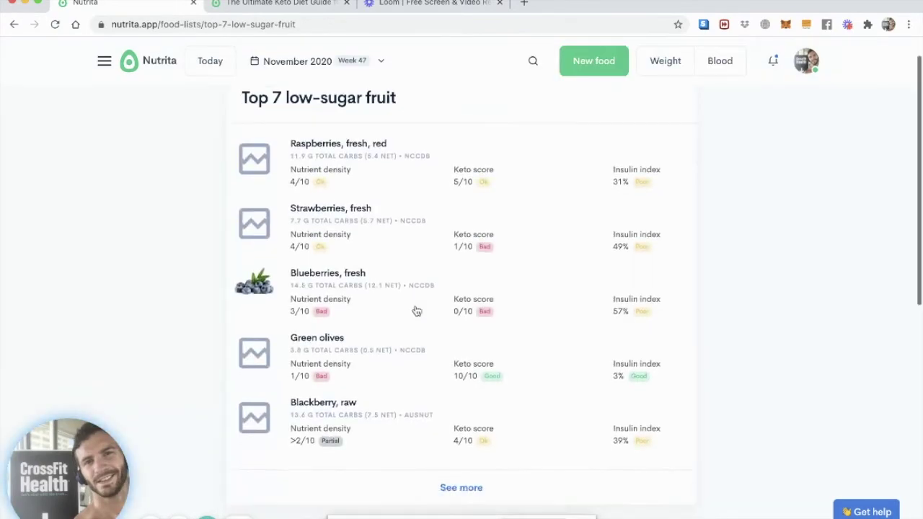
left_click(331, 341)
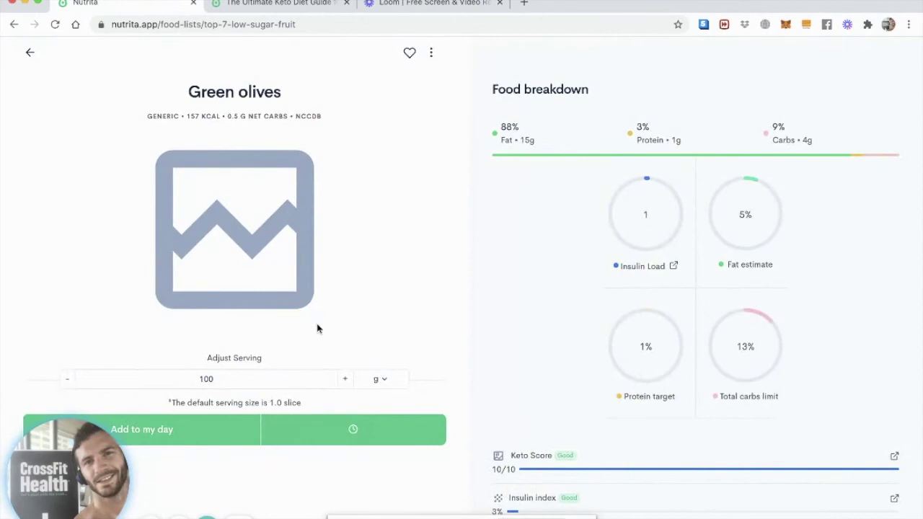
left_click(375, 380)
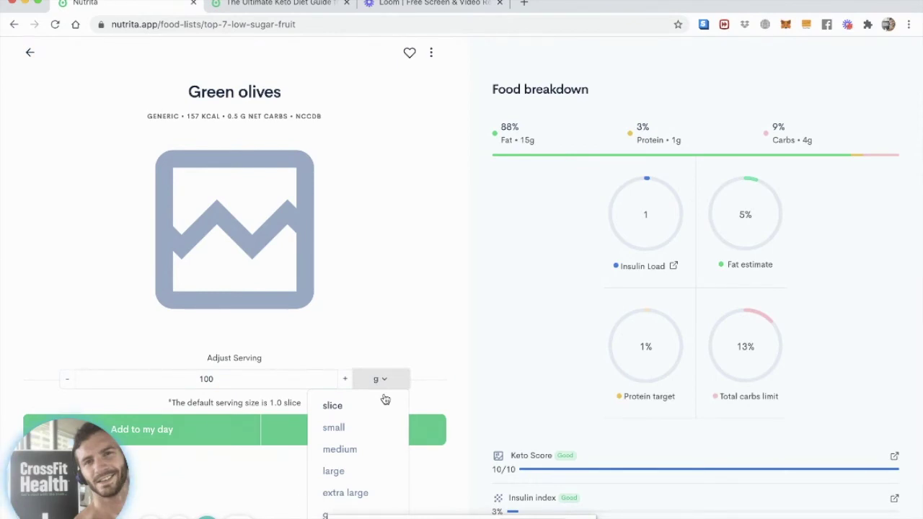
scroll(385, 399, "down", 2)
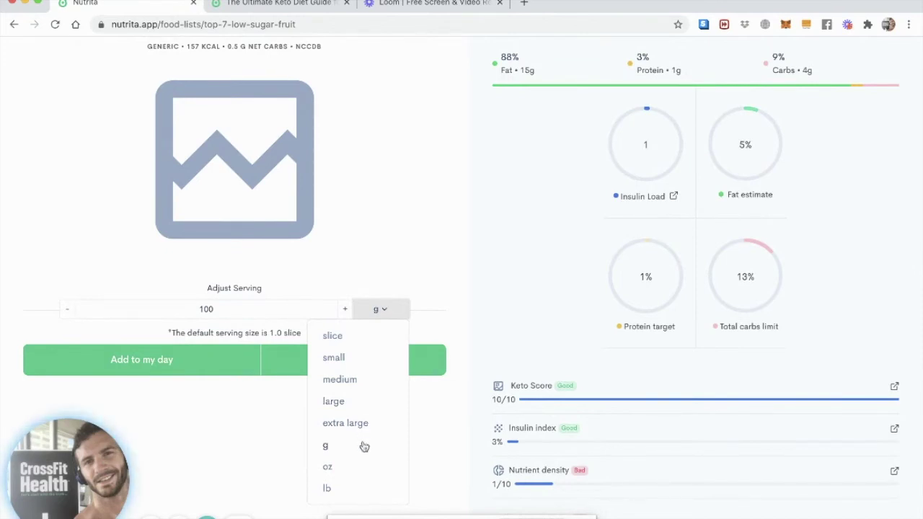
left_click(352, 379)
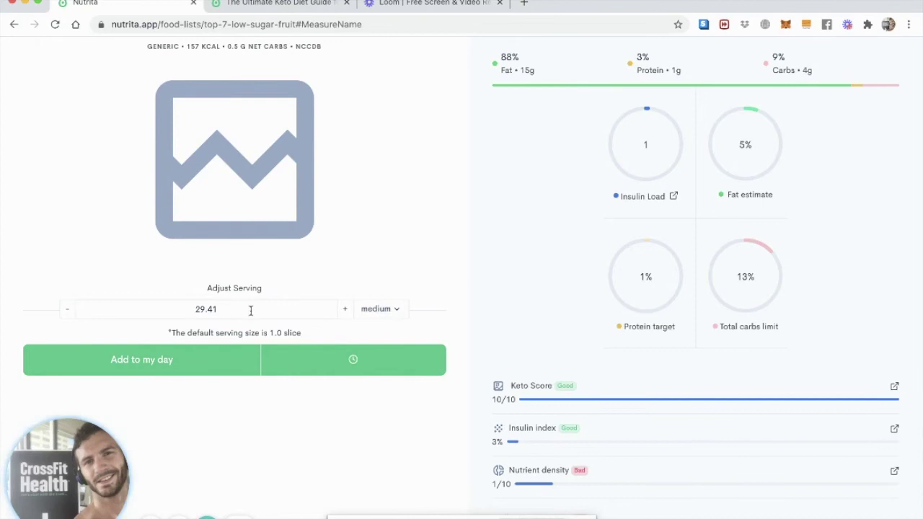
left_click(246, 309)
type("15")
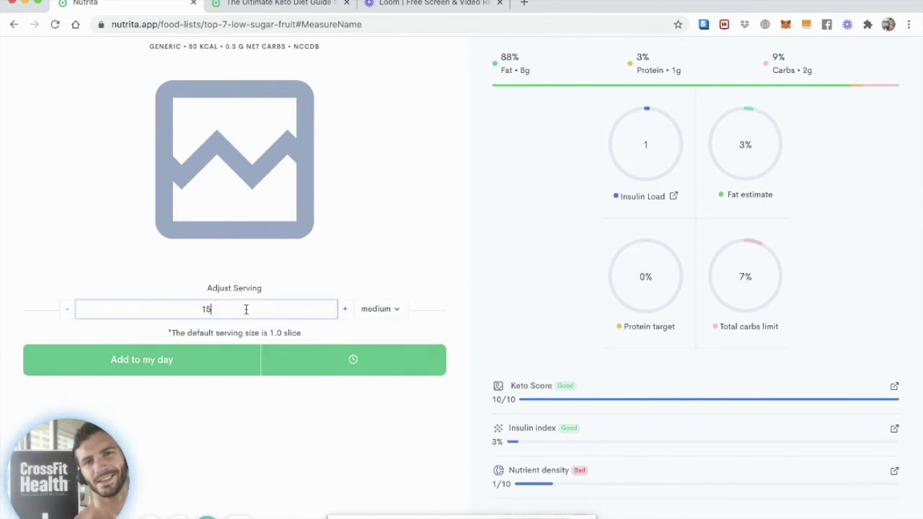
left_click(194, 359)
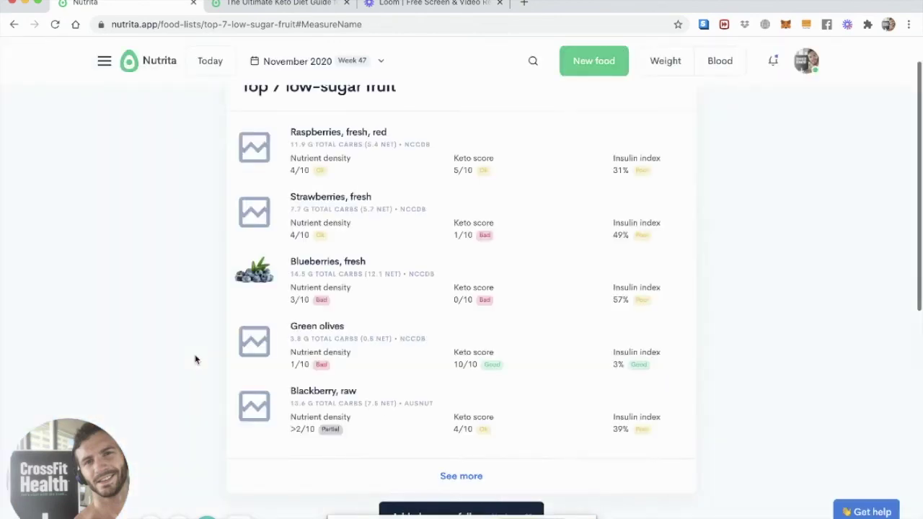
left_click(157, 56)
Scroll the Micronutrient intake carousel back until Vitamin C at 2% DV leads.
scroll(350, 250, "down", 2)
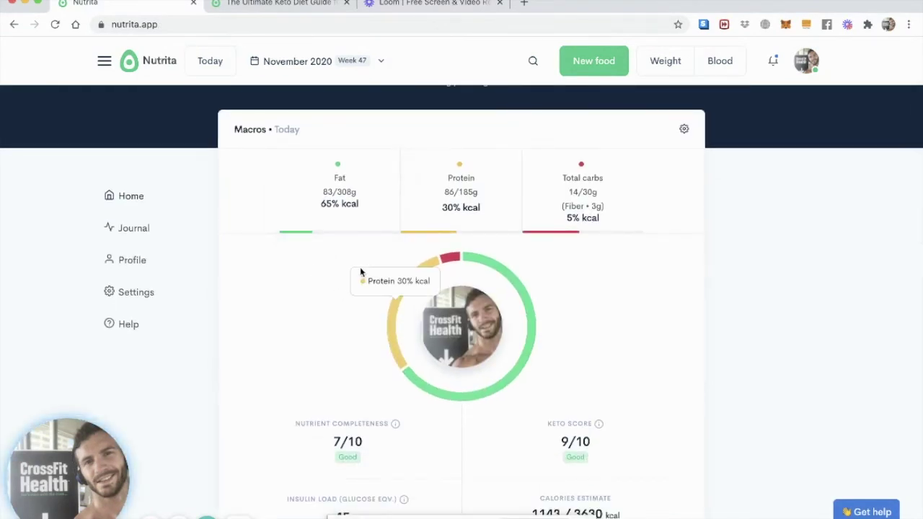
scroll(300, 313, "down", 3)
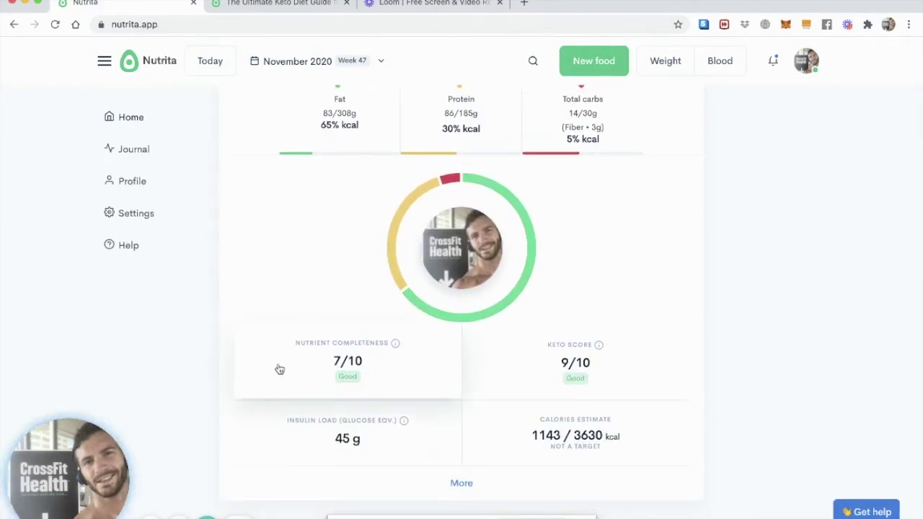
scroll(163, 406, "down", 3)
scroll(162, 406, "down", 3)
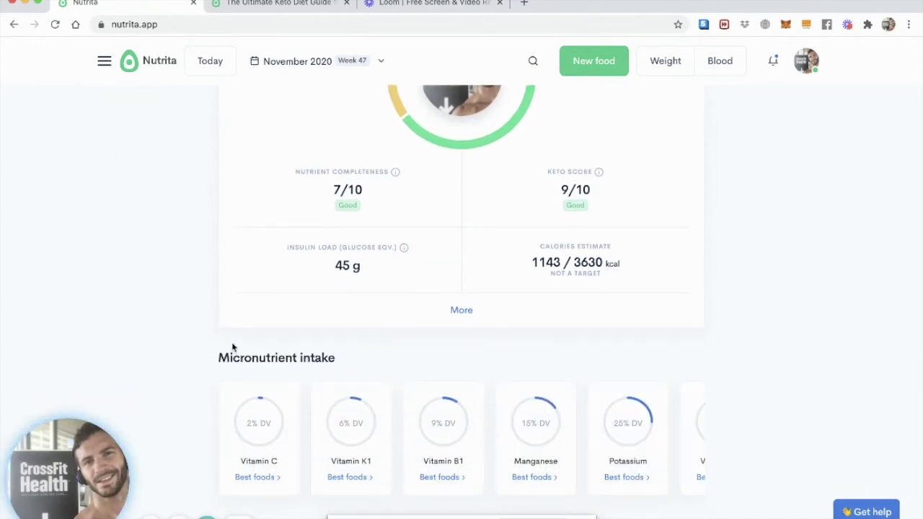
scroll(232, 347, "down", 3)
scroll(404, 354, "right", 1)
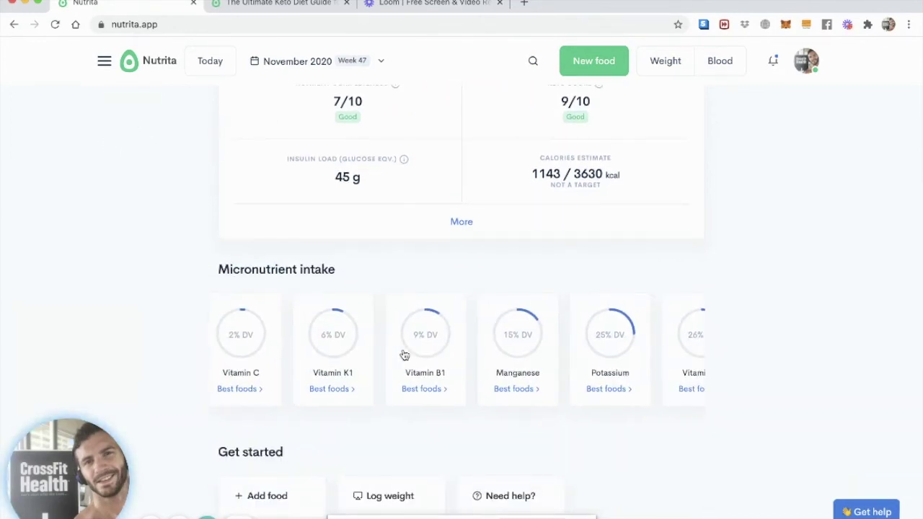
scroll(404, 354, "right", 10)
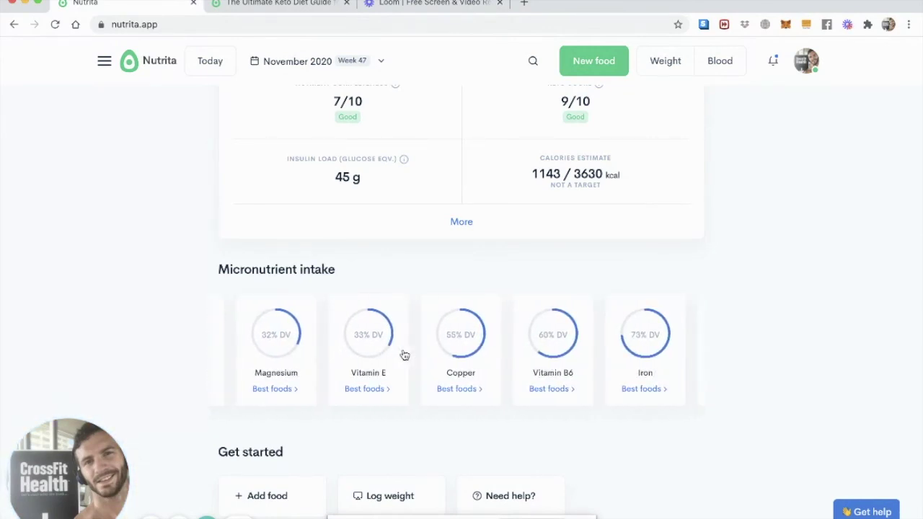
scroll(404, 354, "right", 4)
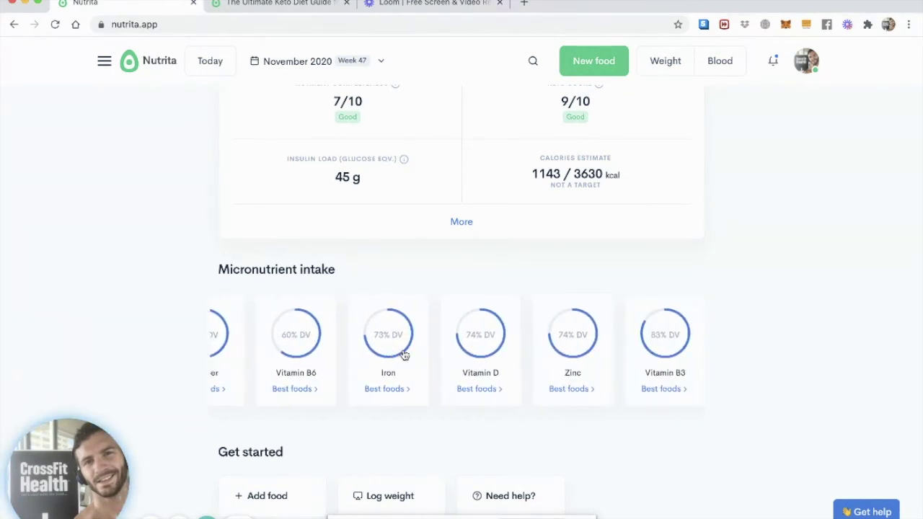
scroll(404, 354, "left", 4)
scroll(404, 355, "left", 8)
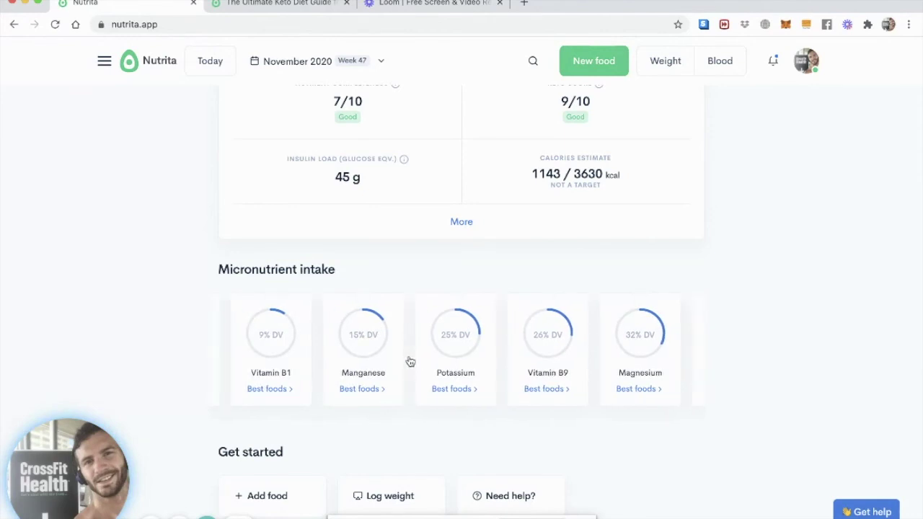
scroll(409, 360, "left", 2)
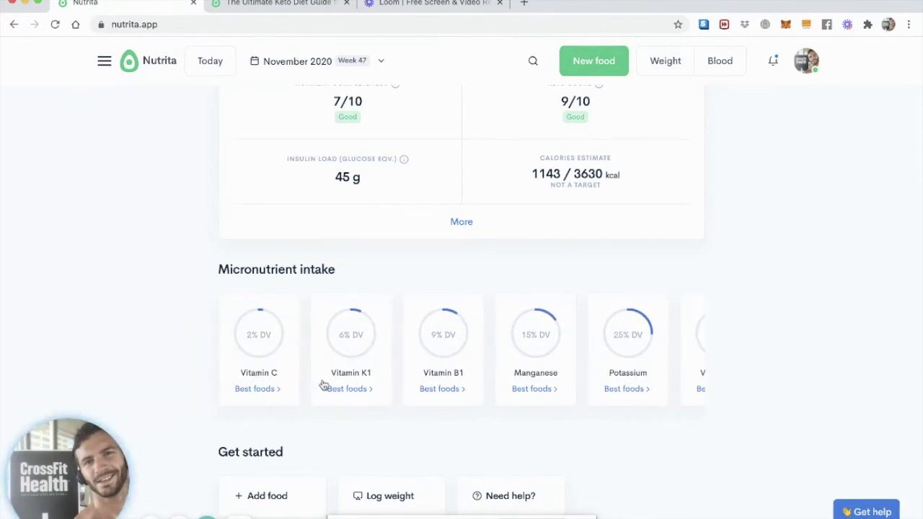
Browse Vitamin C's best food sources, loading more results twice to find raw spinach.
left_click(268, 388)
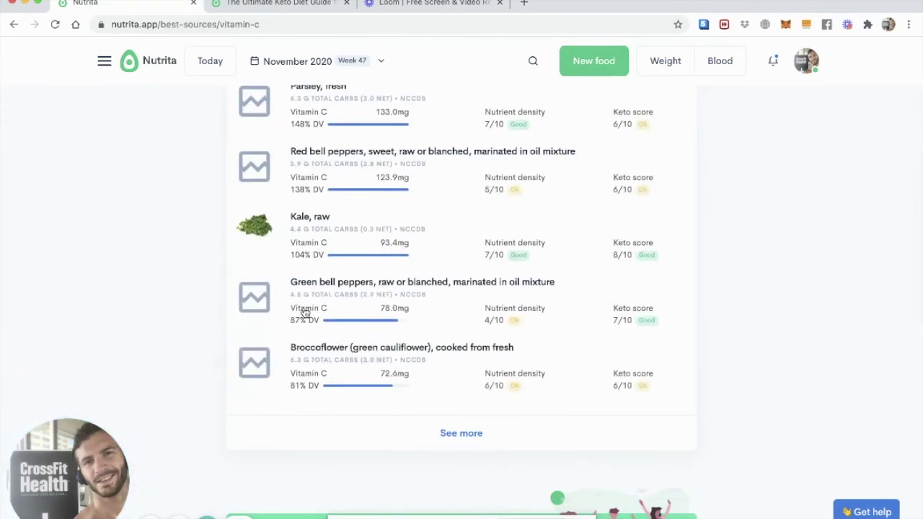
scroll(305, 315, "up", 1)
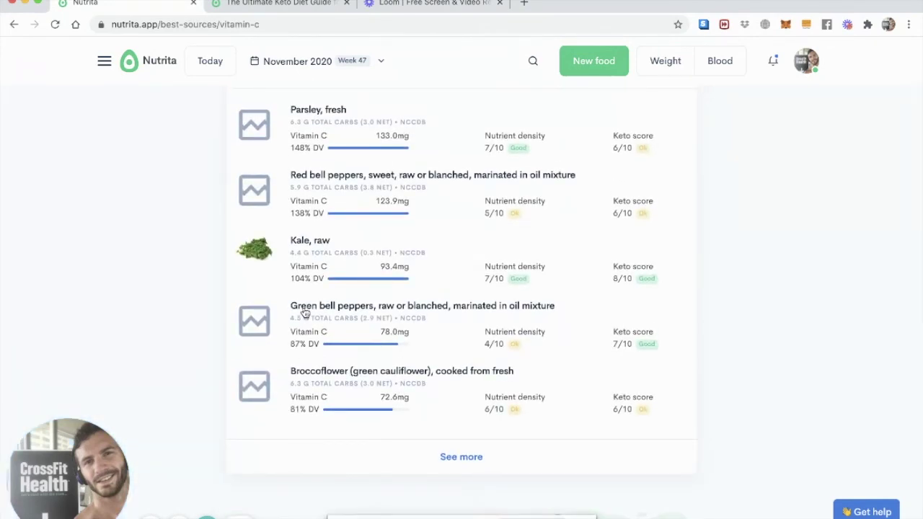
scroll(305, 320, "up", 2)
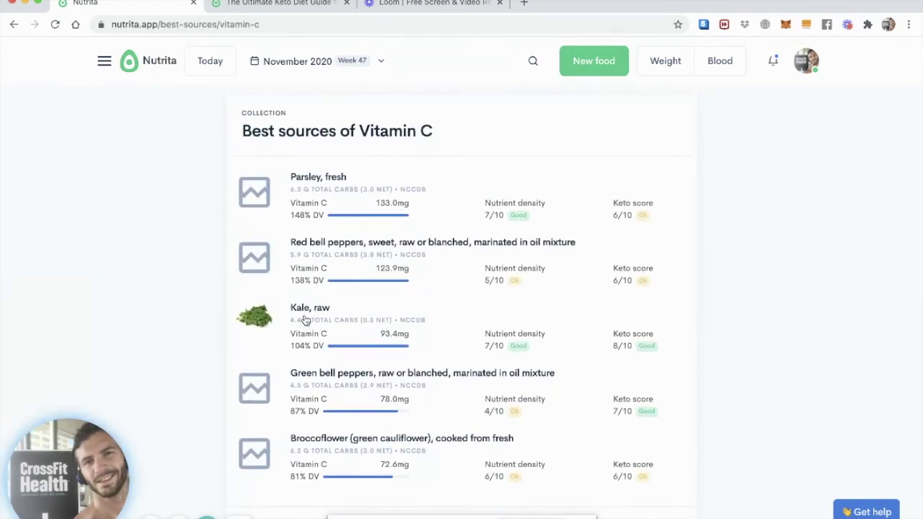
scroll(353, 408, "down", 3)
left_click(363, 428)
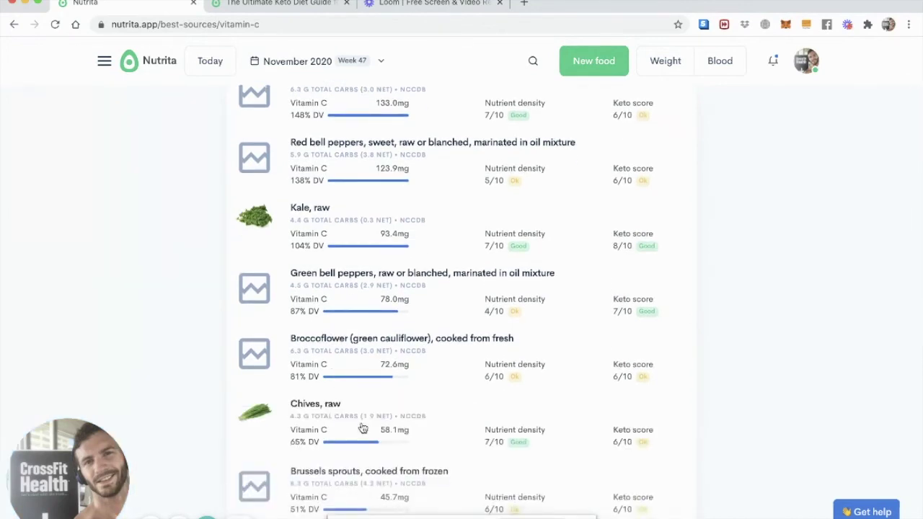
scroll(363, 428, "down", 4)
scroll(363, 428, "down", 3)
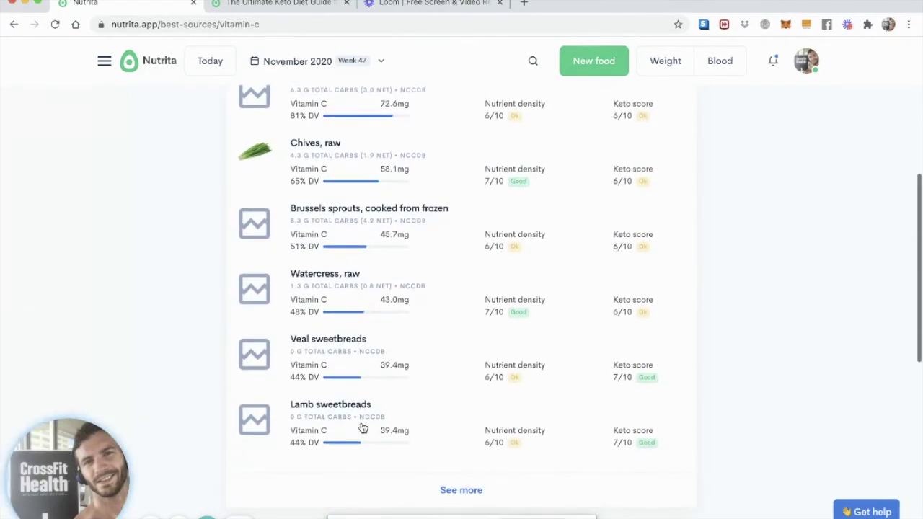
left_click(374, 492)
scroll(375, 493, "down", 8)
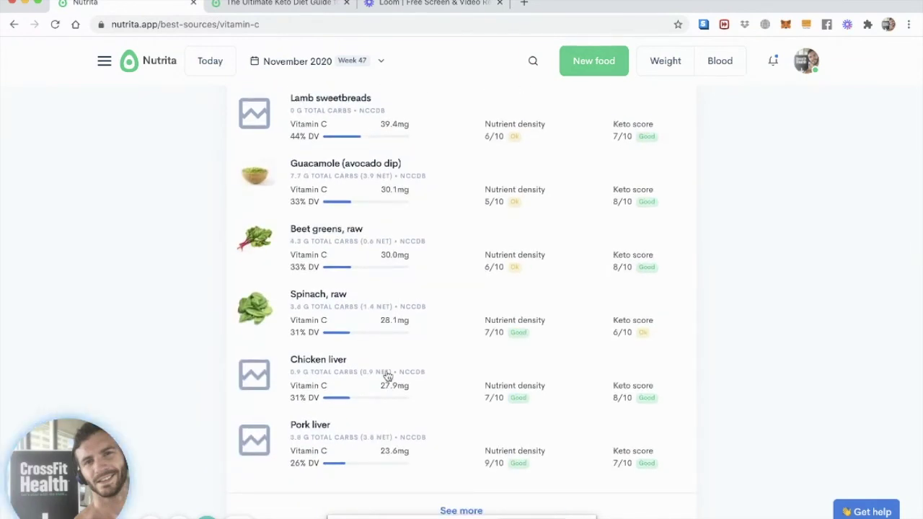
scroll(388, 376, "up", 1)
scroll(387, 375, "up", 1)
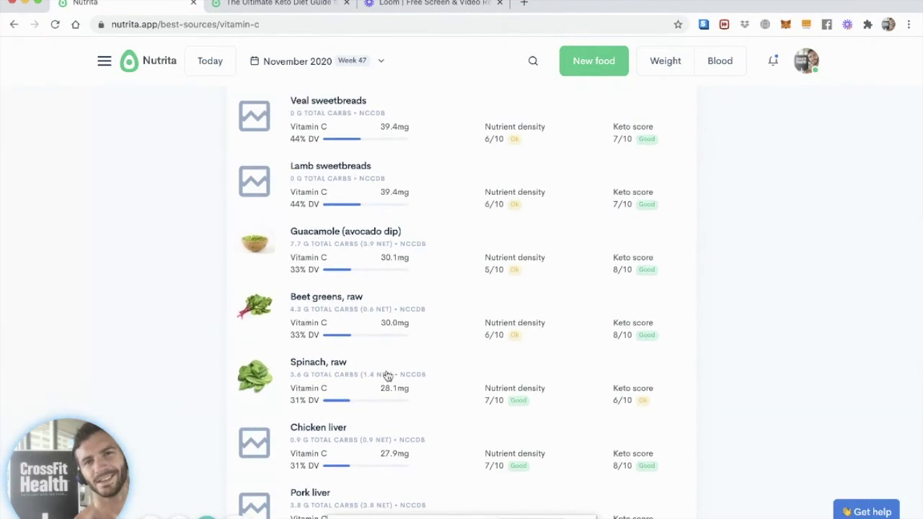
scroll(387, 375, "up", 1)
scroll(387, 375, "up", 1)
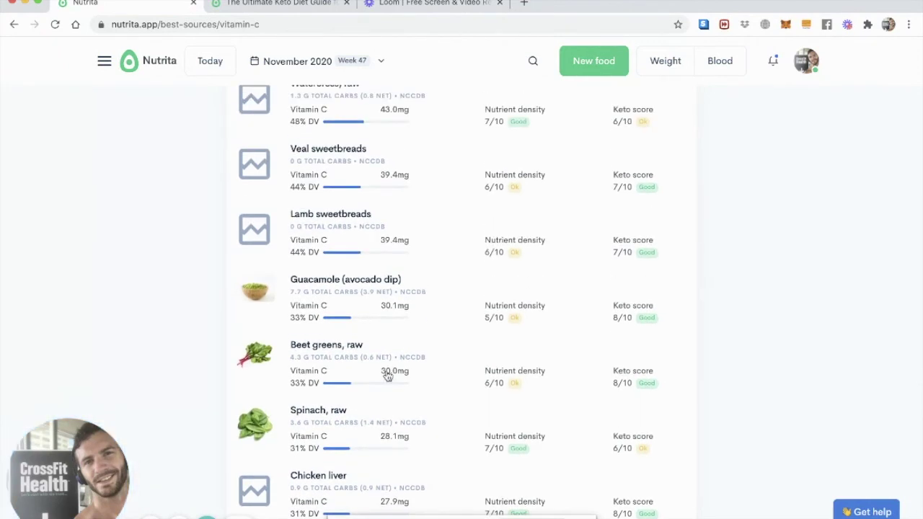
Log 1 bunch of Spinach, raw to today and return to the dashboard.
left_click(347, 411)
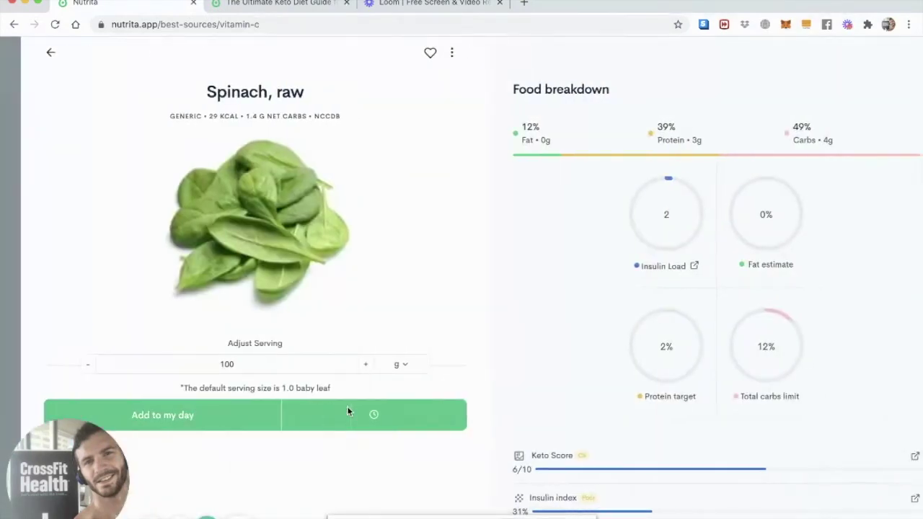
left_click(366, 366)
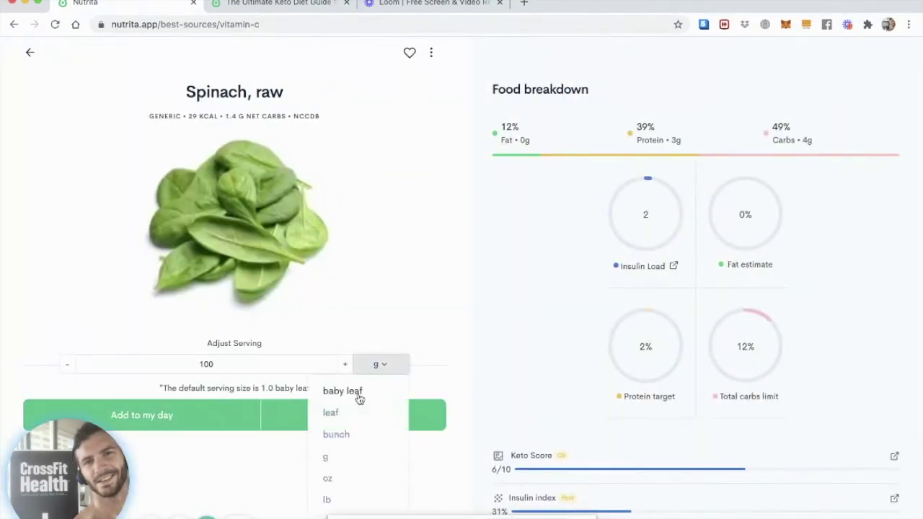
left_click(357, 436)
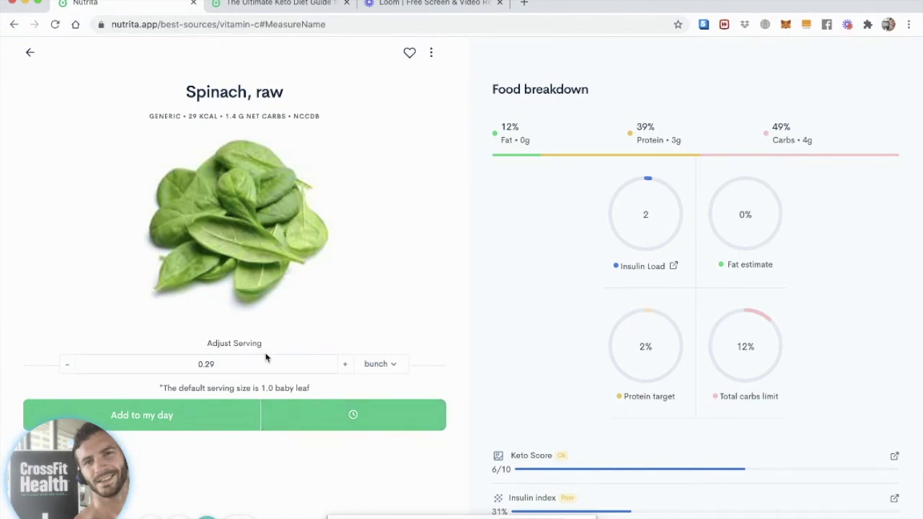
double_click(251, 363)
type("1")
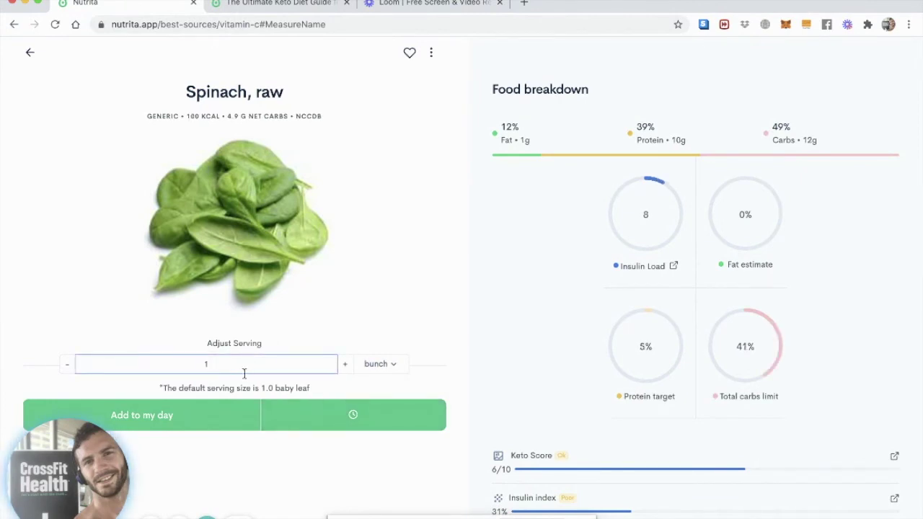
left_click(228, 411)
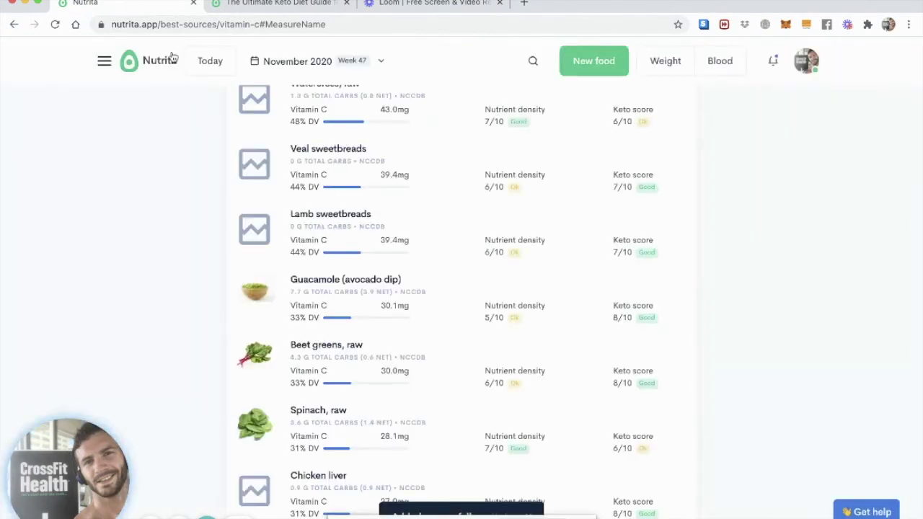
left_click(154, 59)
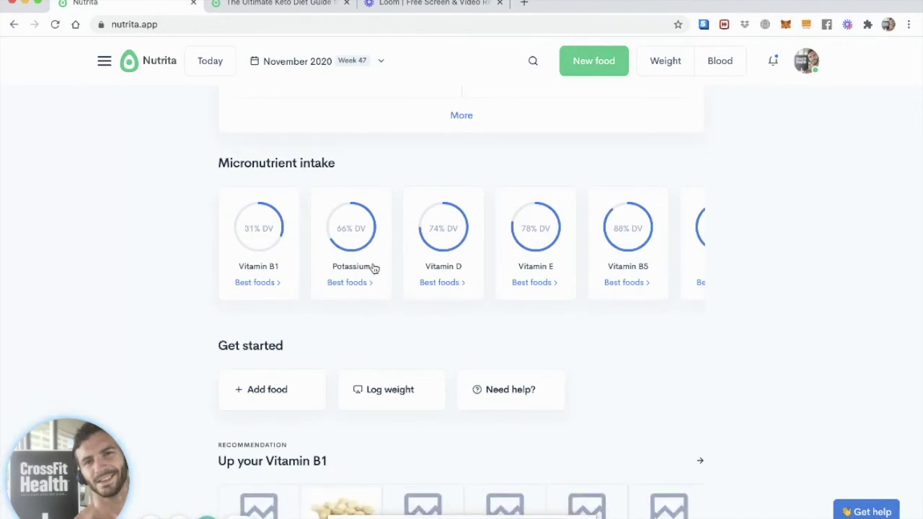
Scroll the micronutrient carousel to Vitamin C at 108% DV, then back up to Macros.
scroll(374, 268, "right", 2)
scroll(374, 268, "right", 5)
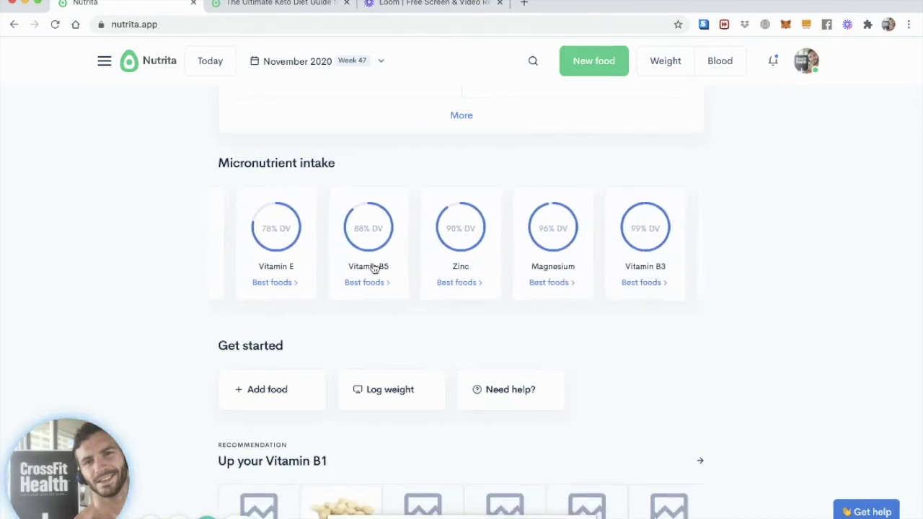
scroll(374, 268, "right", 4)
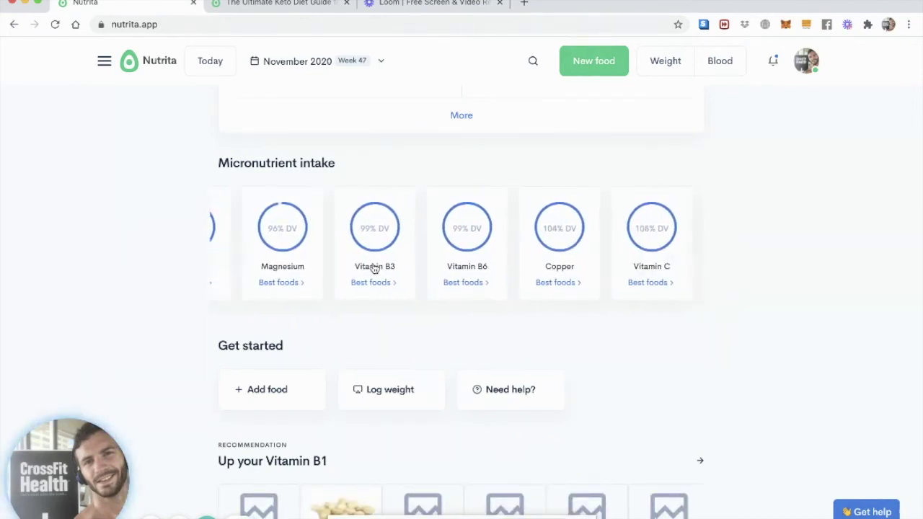
scroll(374, 269, "right", 2)
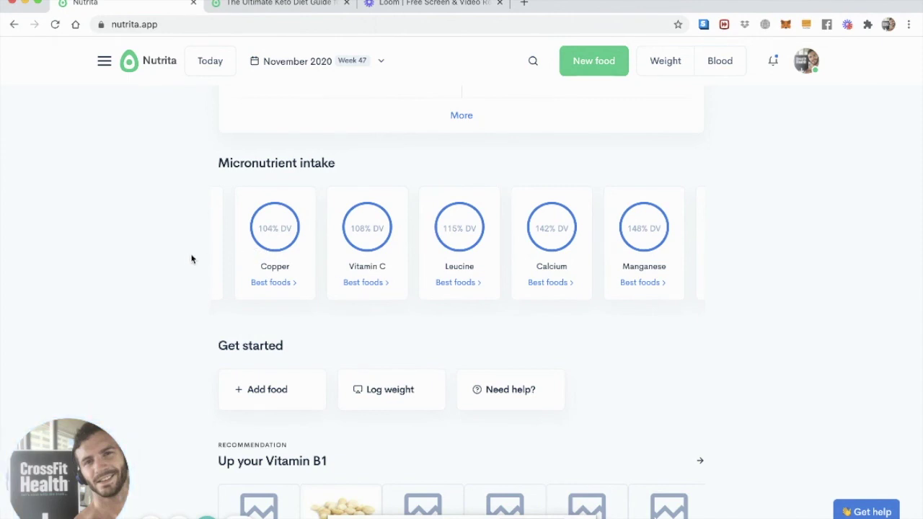
scroll(331, 261, "left", 5)
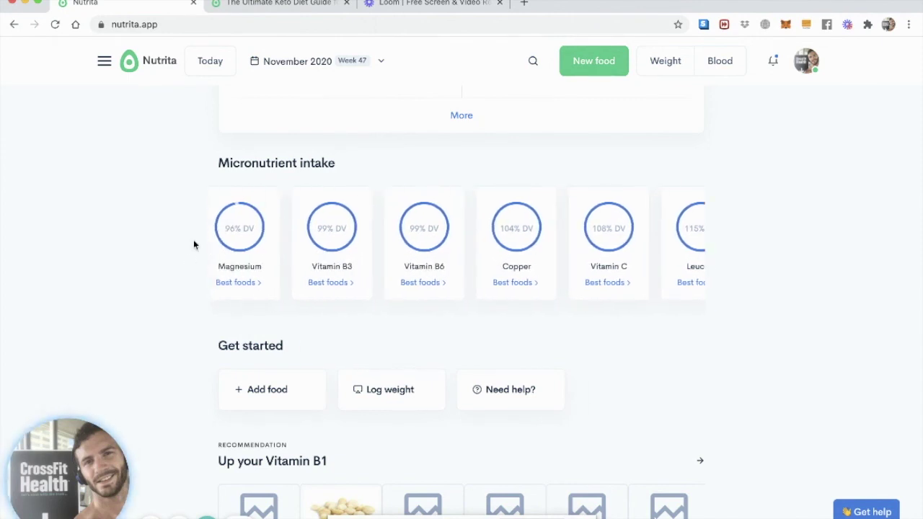
scroll(193, 243, "up", 10)
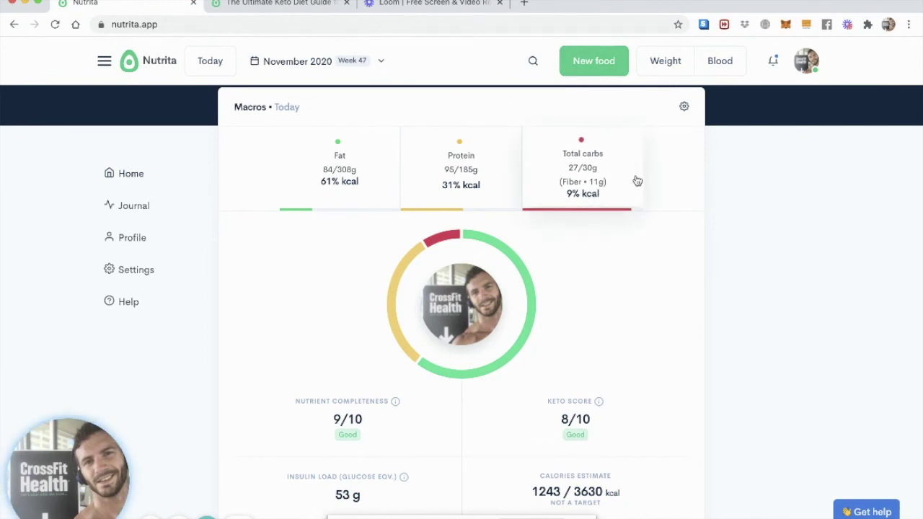
left_click(603, 200)
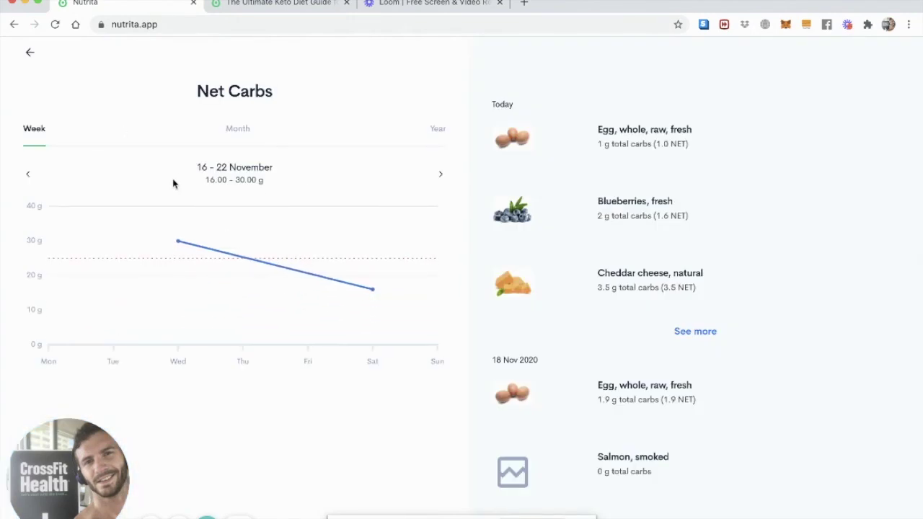
left_click(30, 56)
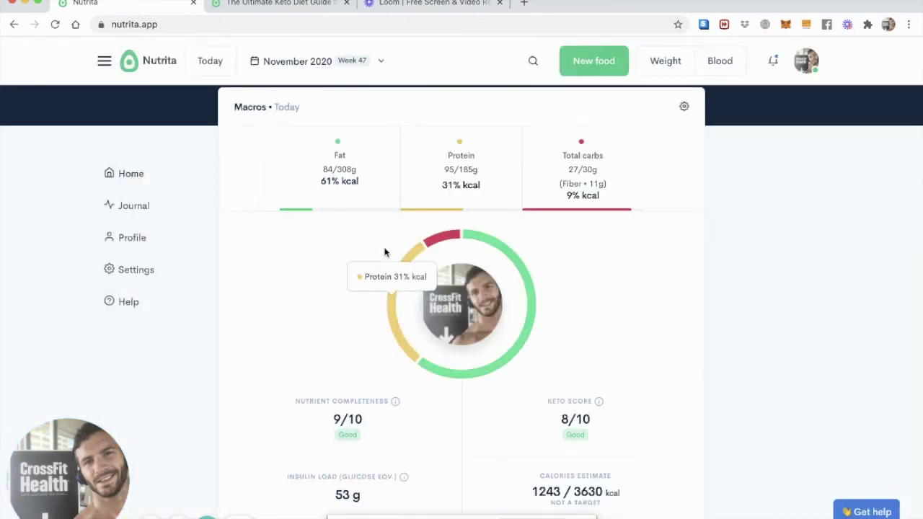
scroll(383, 251, "down", 5)
scroll(385, 253, "down", 3)
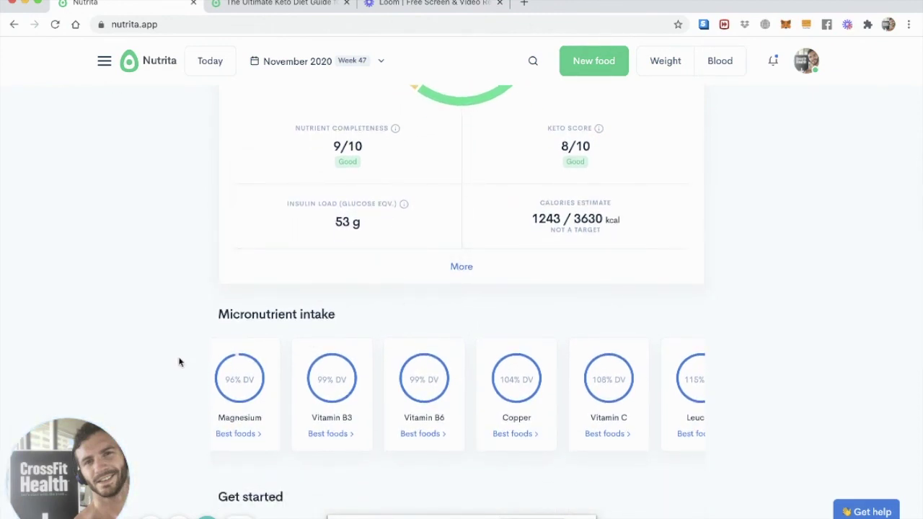
scroll(182, 362, "up", 4)
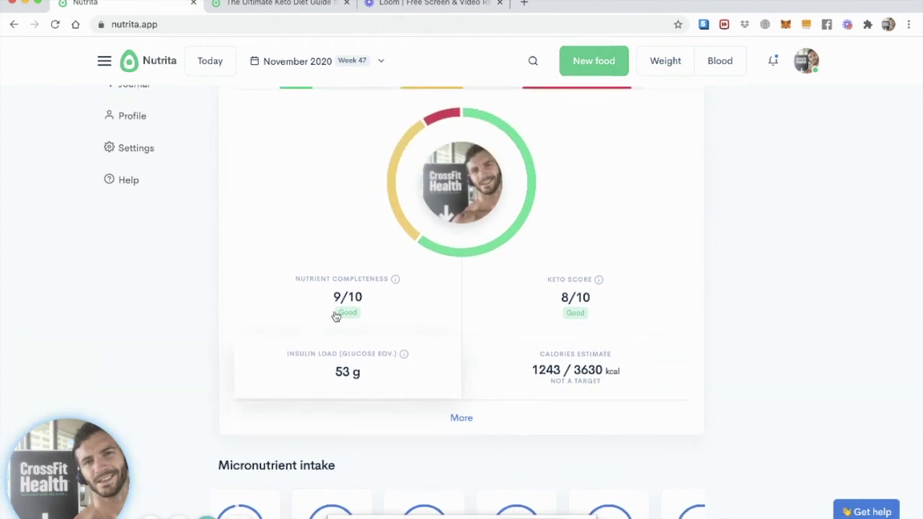
scroll(298, 310, "up", 1)
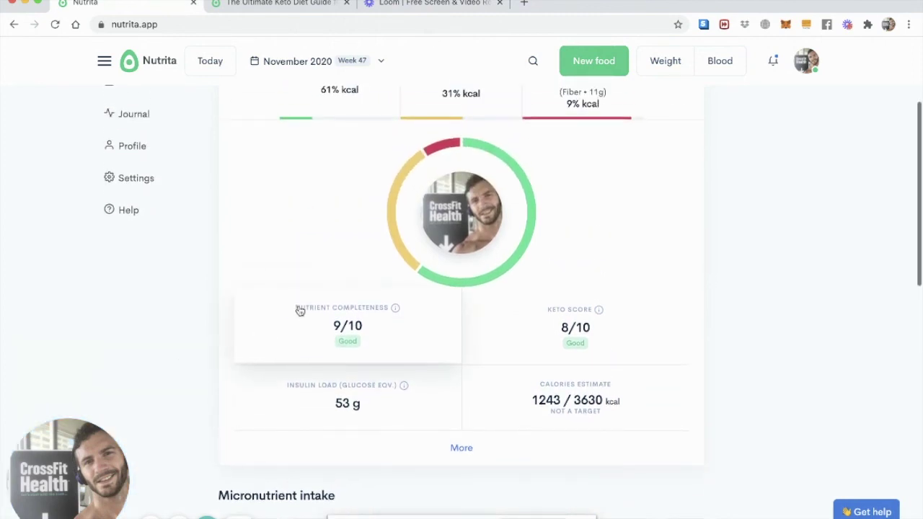
scroll(224, 294, "up", 3)
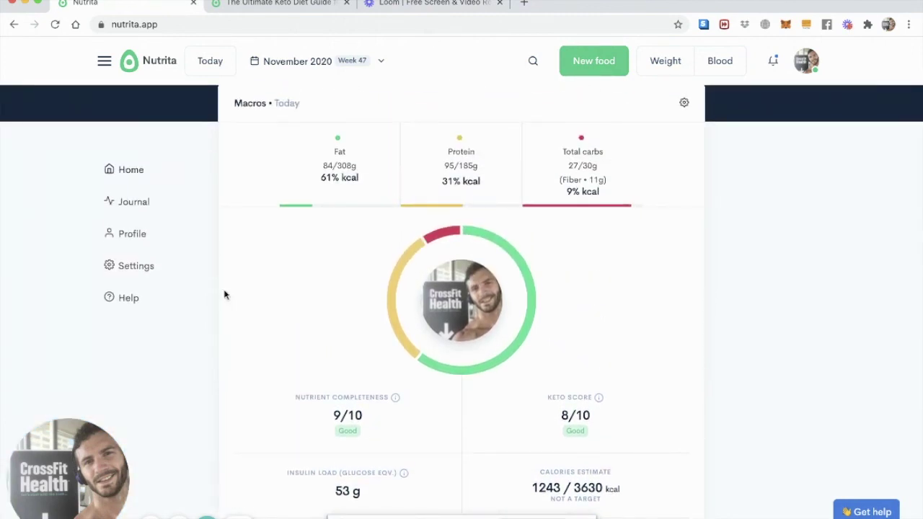
scroll(225, 295, "up", 1)
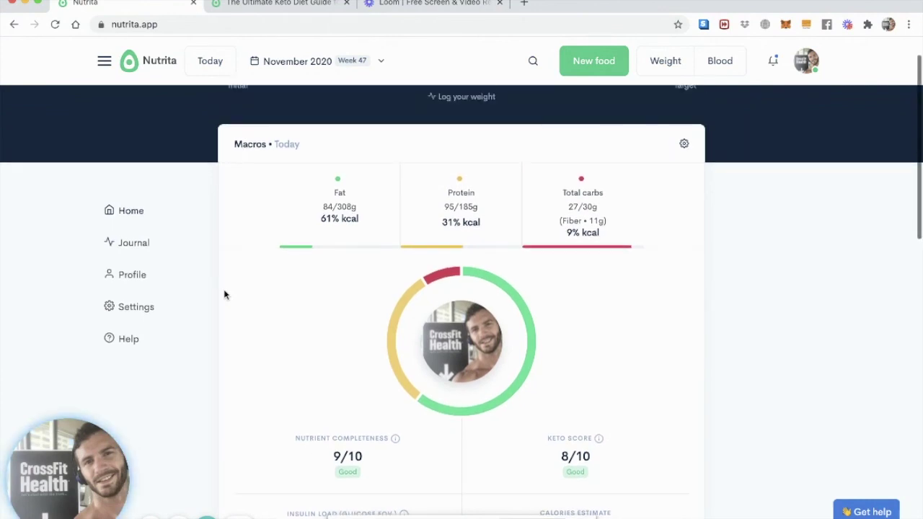